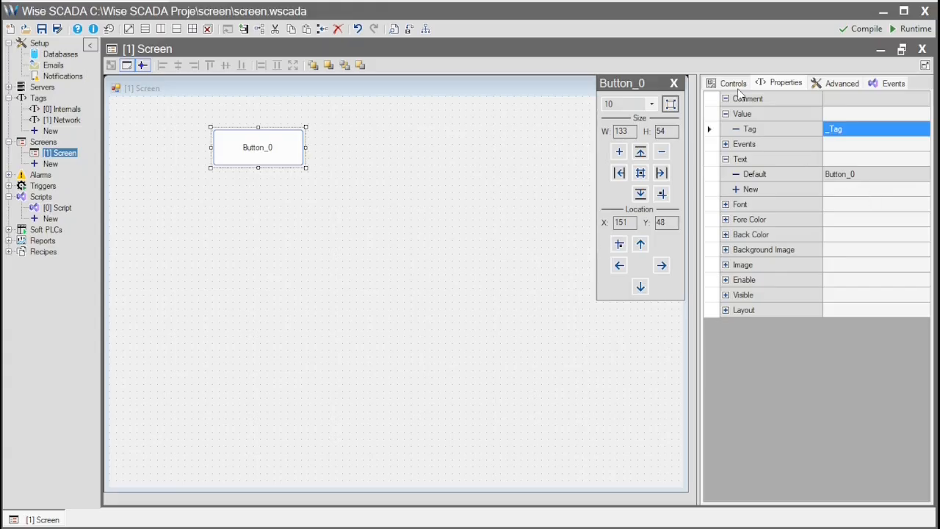
- Add a CheckBox control beside Button_0 on the screen and bind its value to _Tag
click(736, 85)
drag(762, 145, 366, 153)
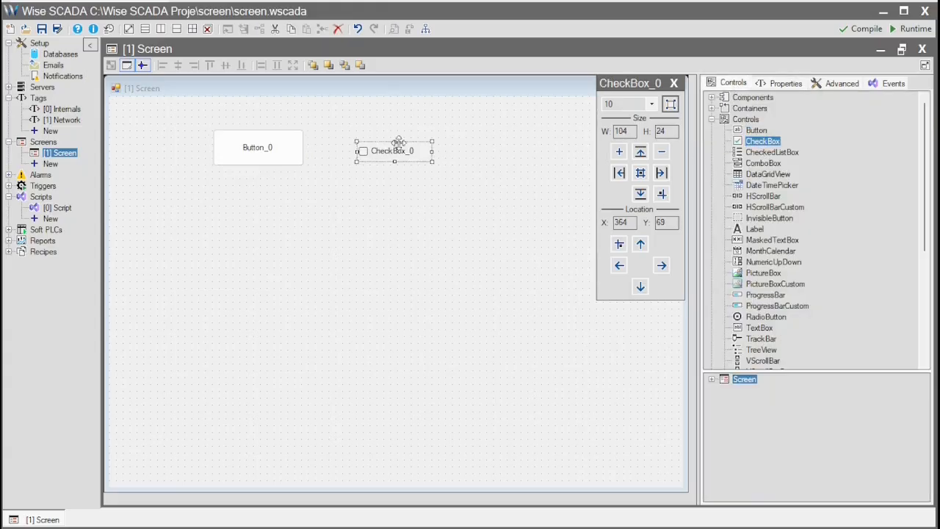
click(781, 83)
click(749, 116)
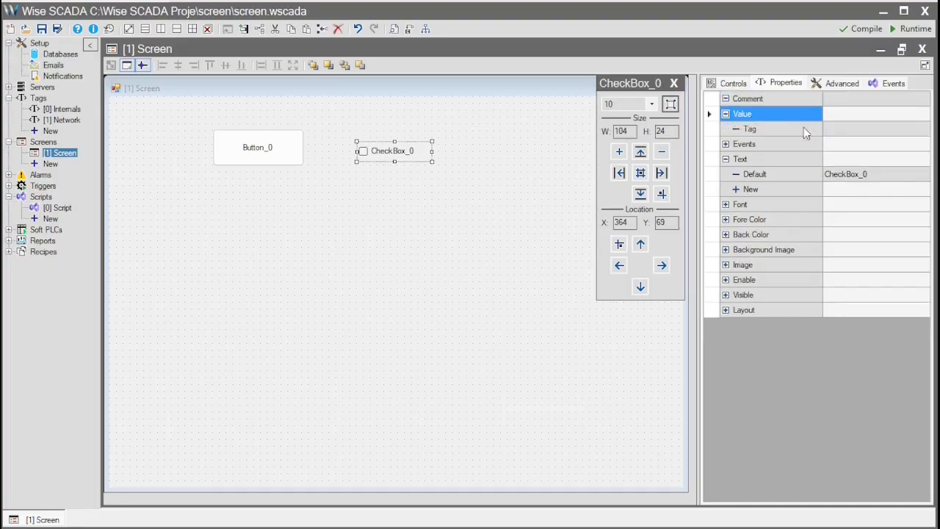
click(839, 131)
click(843, 131)
click(880, 192)
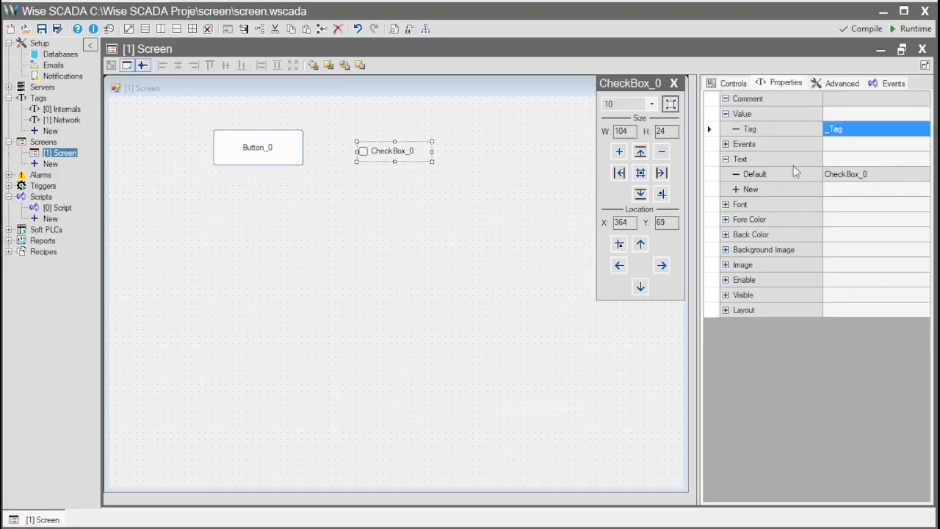
click(535, 173)
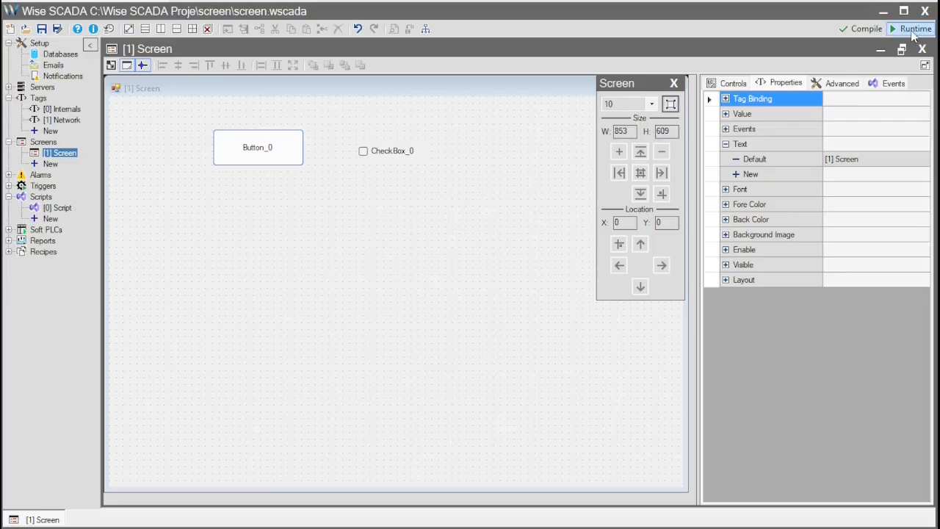
- Save and run the project, toggle Button_0 on and off to test the linked checkbox, and close the runtime screen
click(915, 28)
click(718, 406)
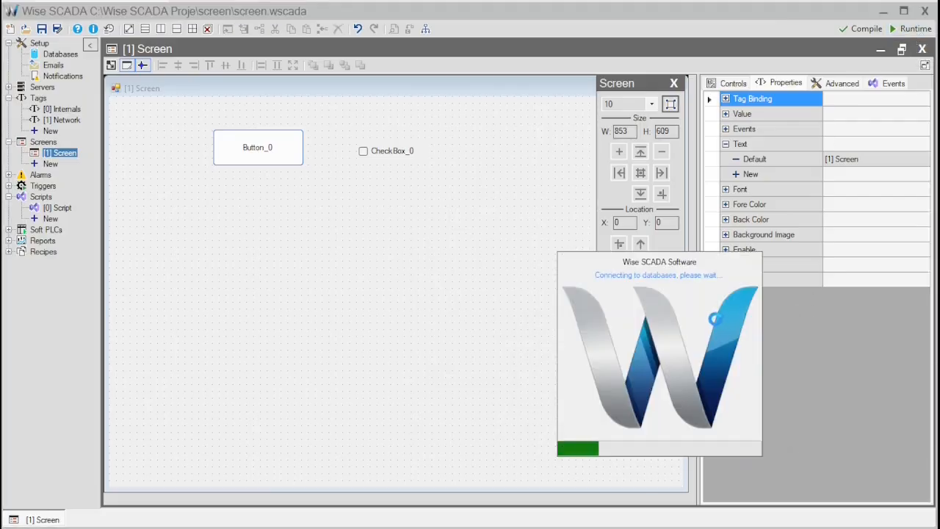
click(175, 86)
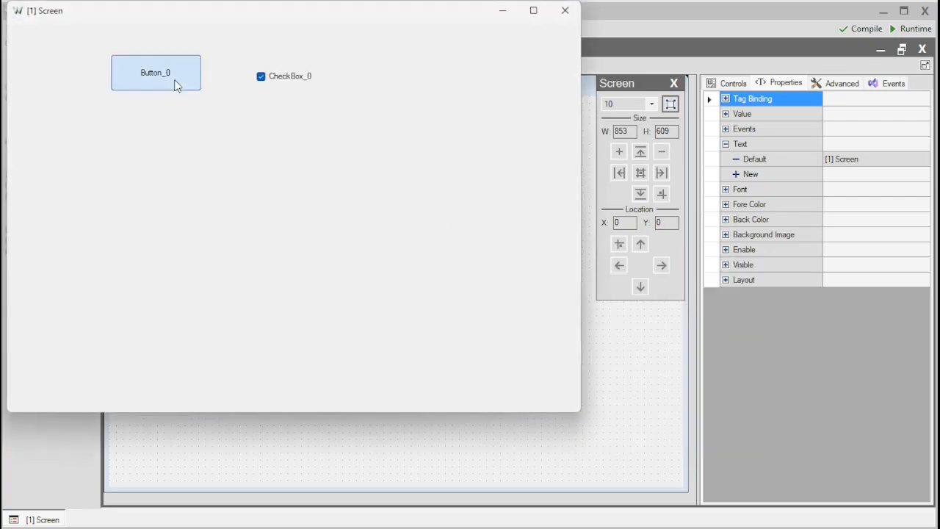
click(175, 86)
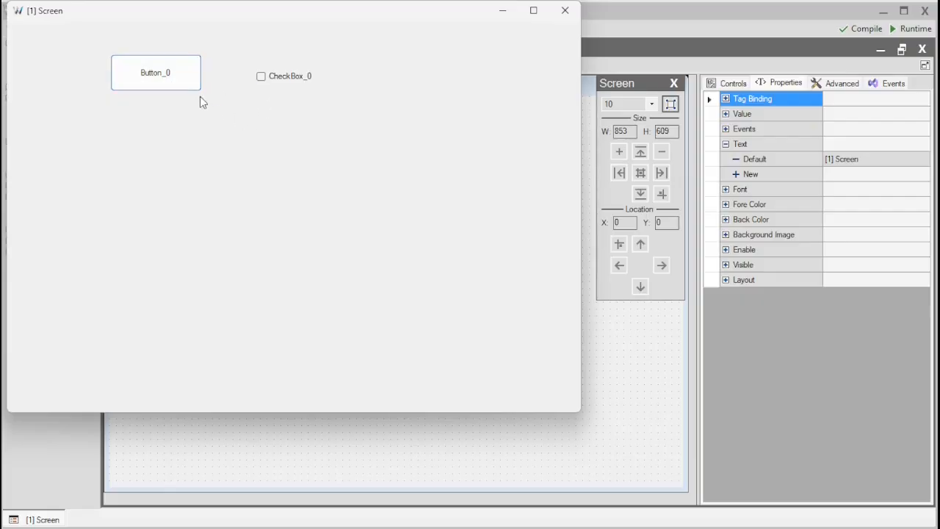
click(565, 10)
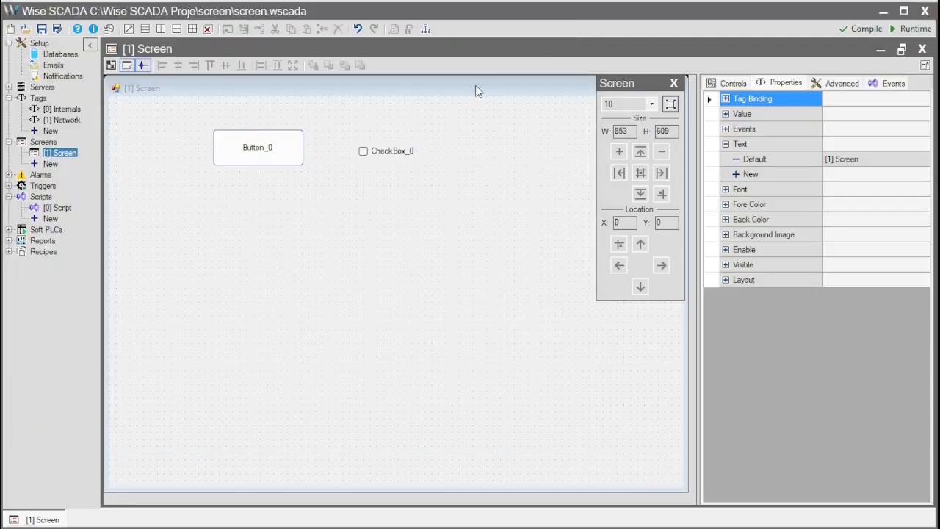
- Enlarge CheckBox_0 to about 117 by 37 and set its Appearance to Button
click(402, 156)
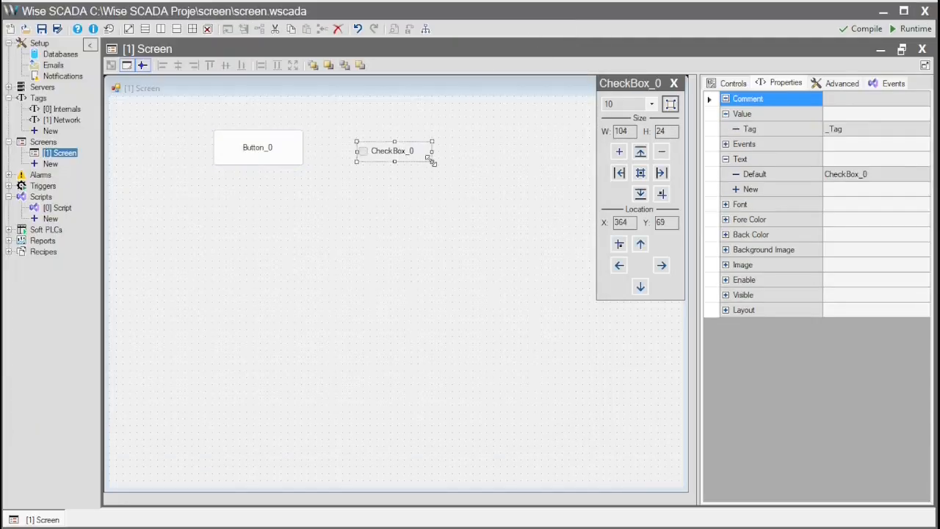
drag(431, 160, 441, 171)
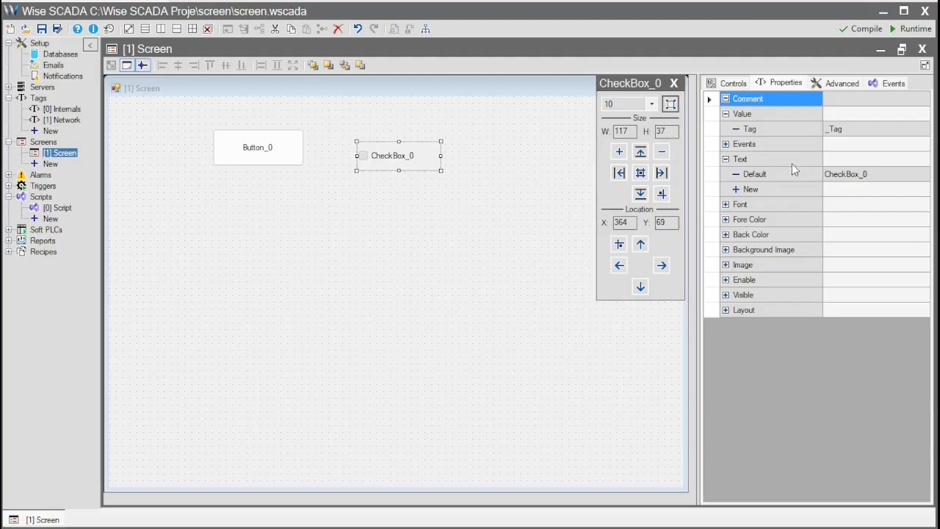
click(837, 84)
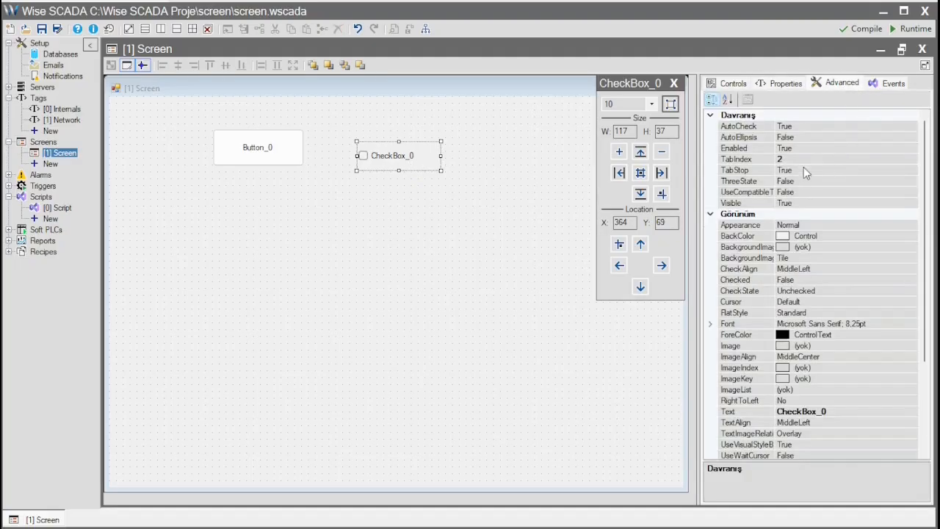
click(865, 224)
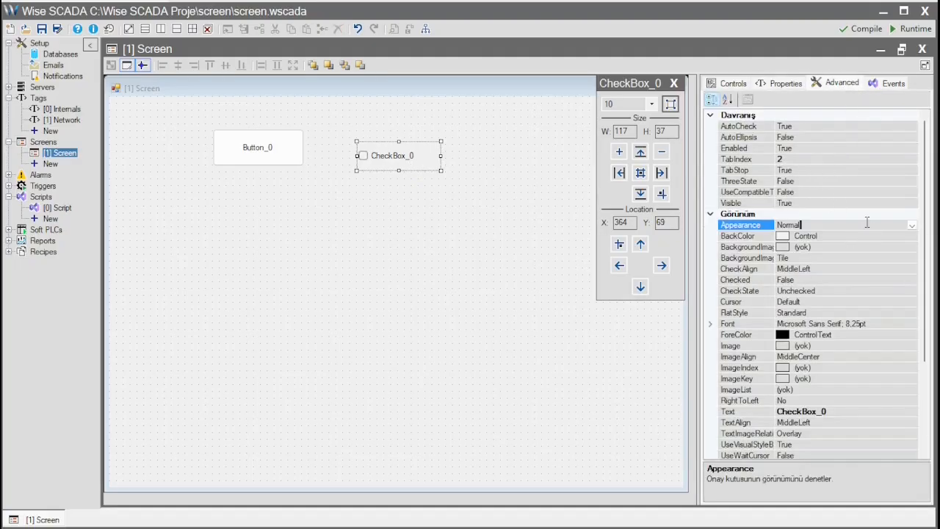
click(911, 227)
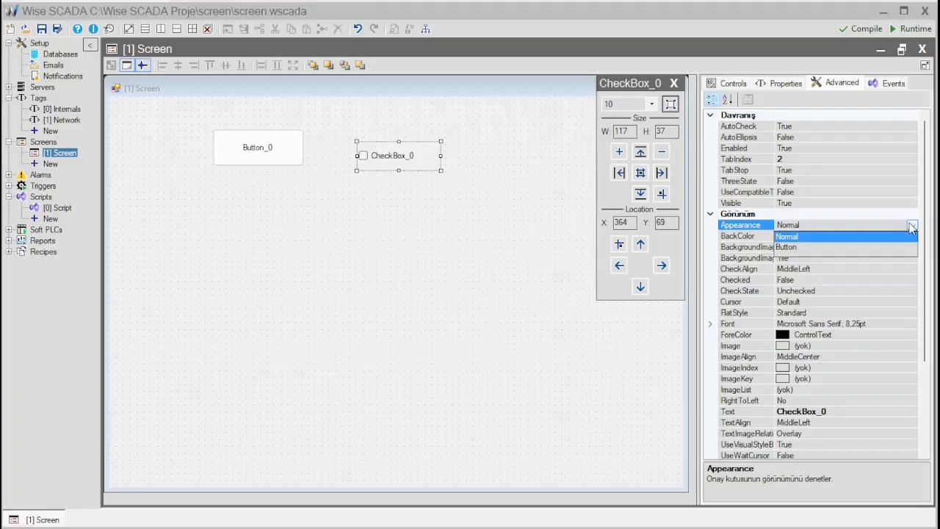
click(793, 248)
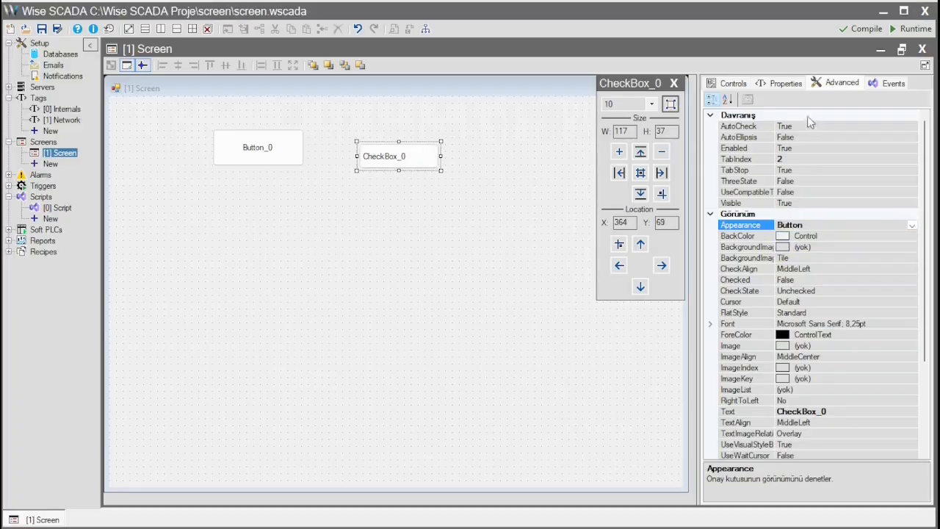
- Add a second CheckBox below CheckBox_0 and bind its value to _Tag
click(731, 83)
click(762, 141)
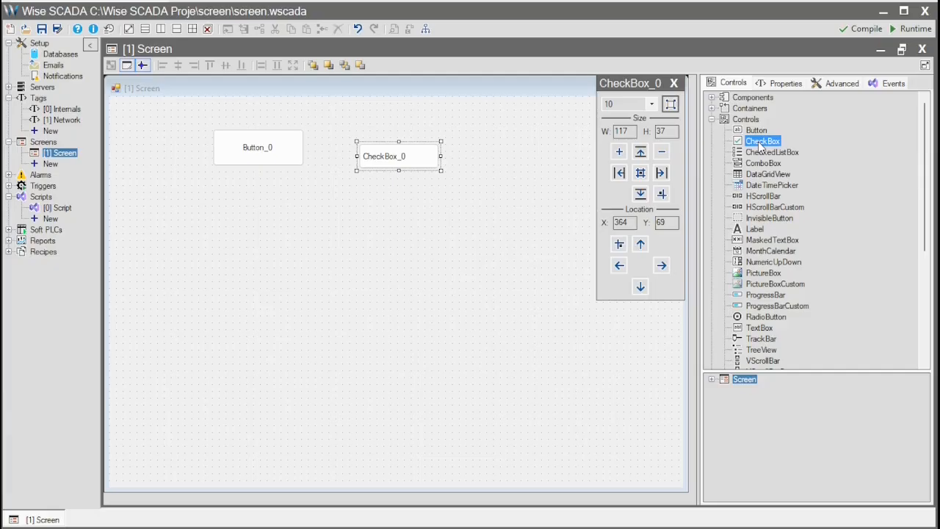
click(445, 200)
click(784, 83)
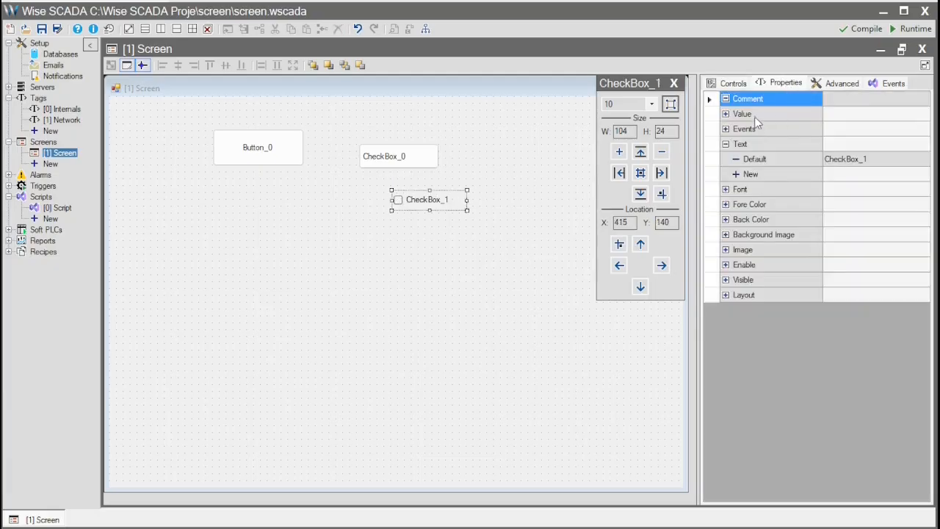
double_click(756, 117)
click(852, 130)
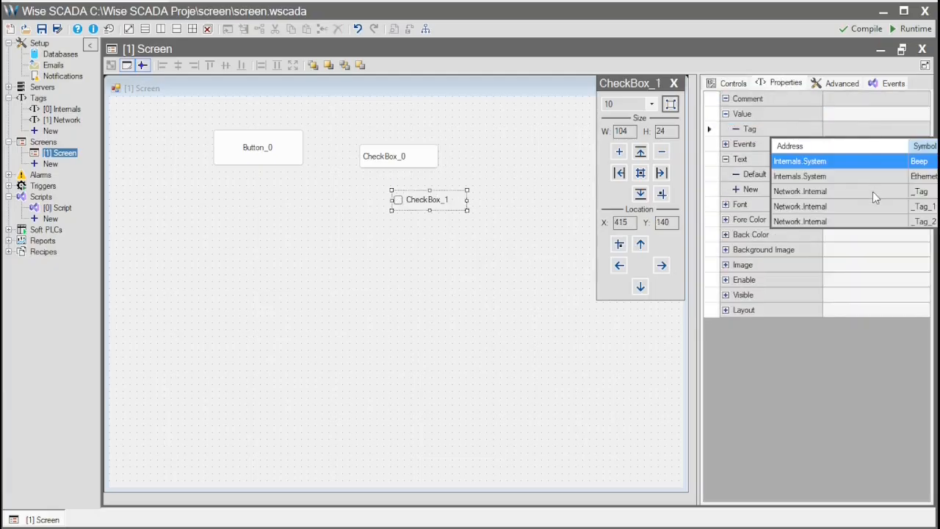
click(873, 191)
- Save and run the project, toggle CheckBox_0 and CheckBox_1 to test their shared tag, and close the runtime screen
click(910, 29)
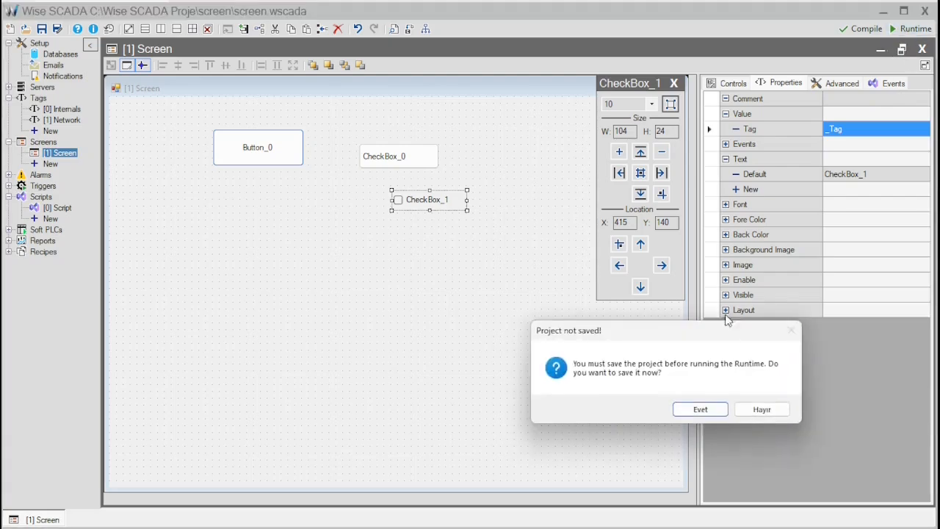
click(703, 409)
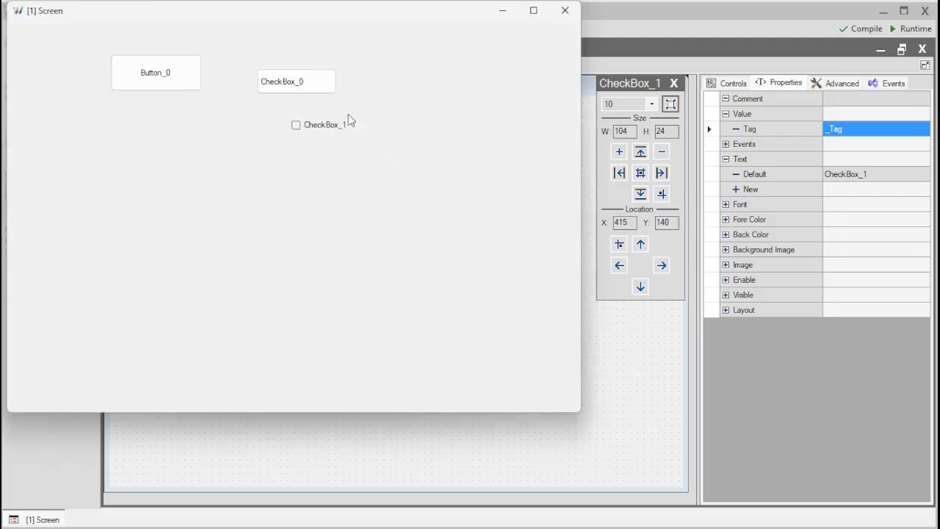
click(319, 89)
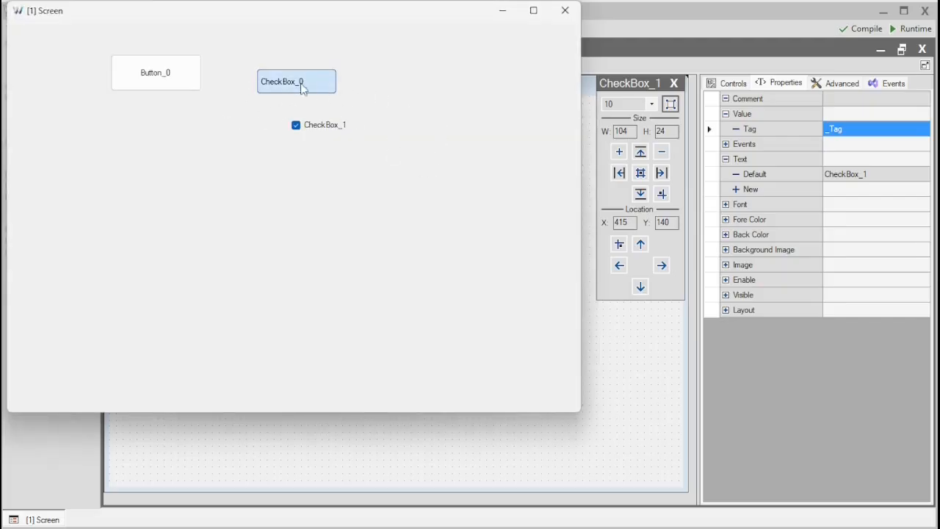
click(321, 128)
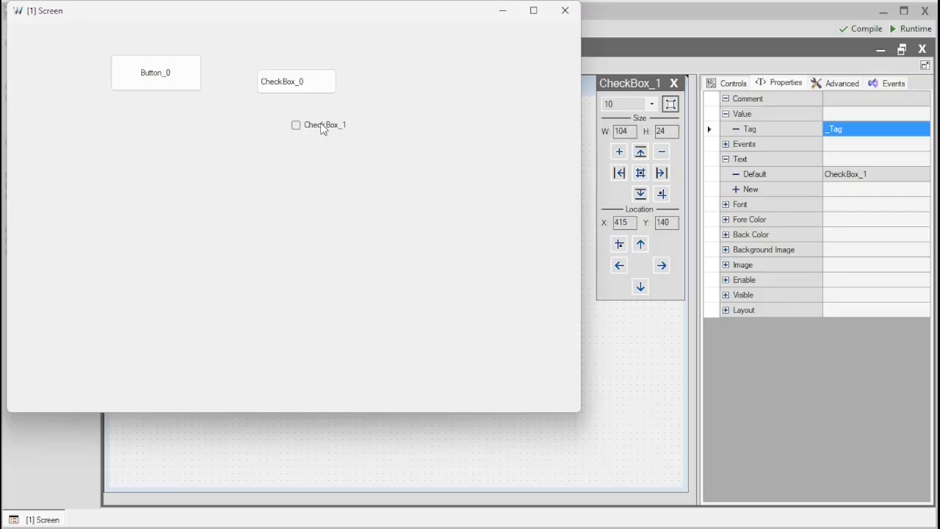
click(319, 85)
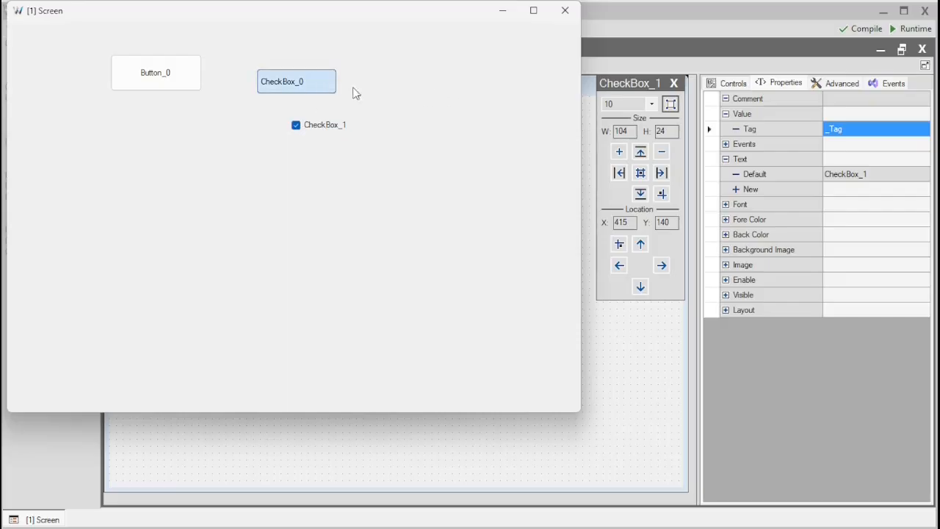
click(331, 88)
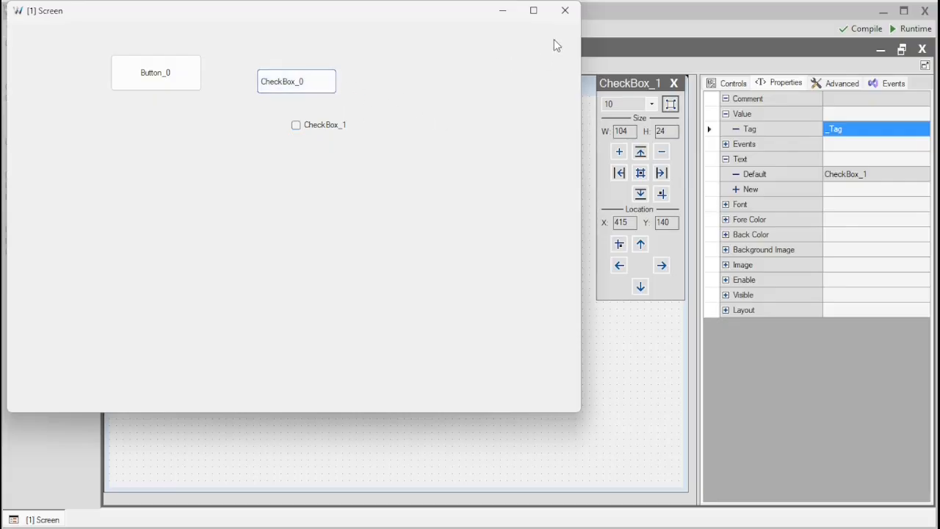
click(566, 10)
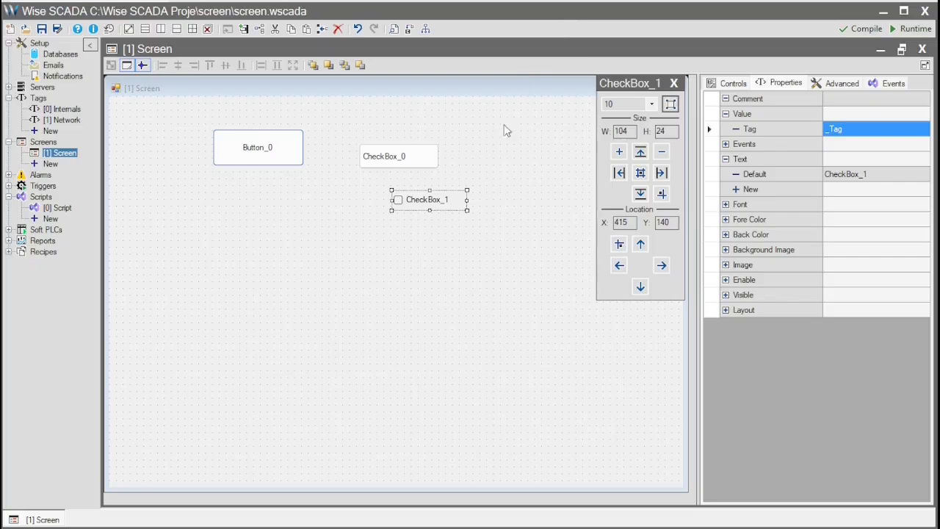
- Enlarge CheckBox_0 to about 125 by 55 and add a Back Color condition comparing _Tag as equal to "true"
click(416, 166)
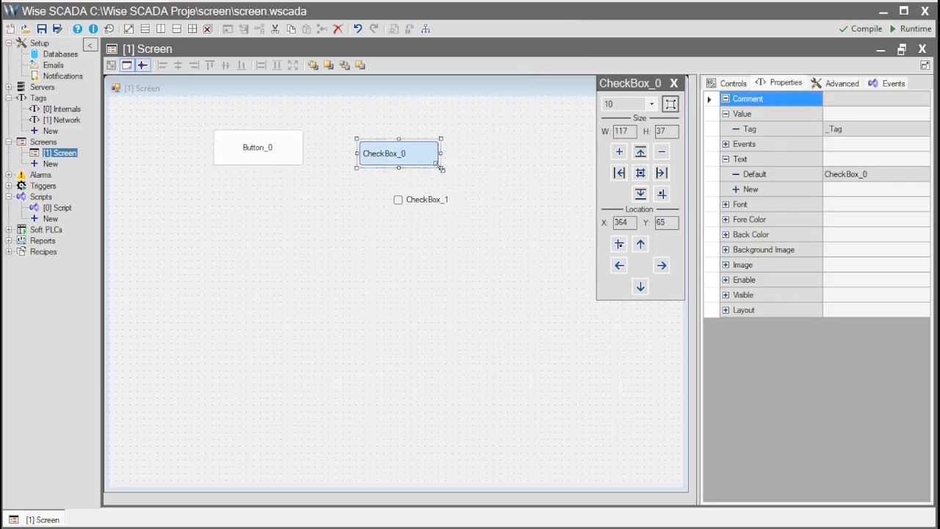
drag(441, 169, 448, 183)
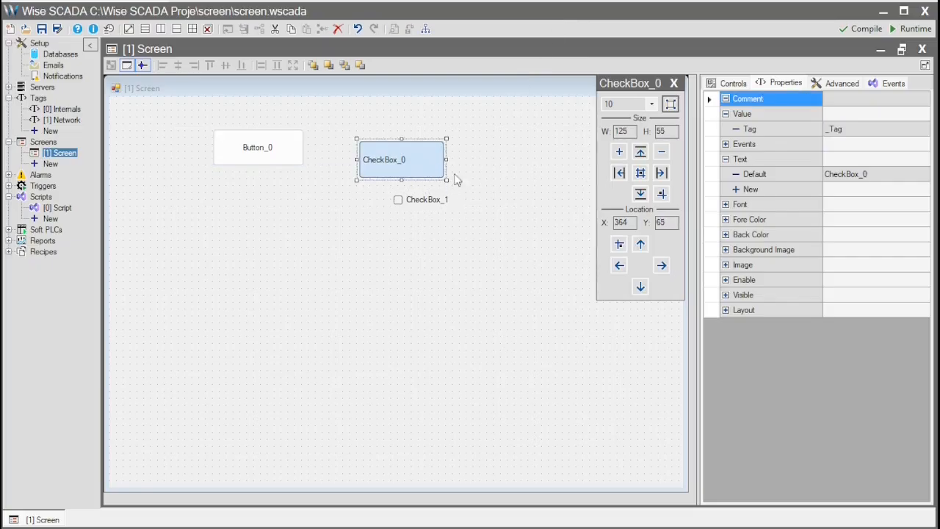
click(727, 235)
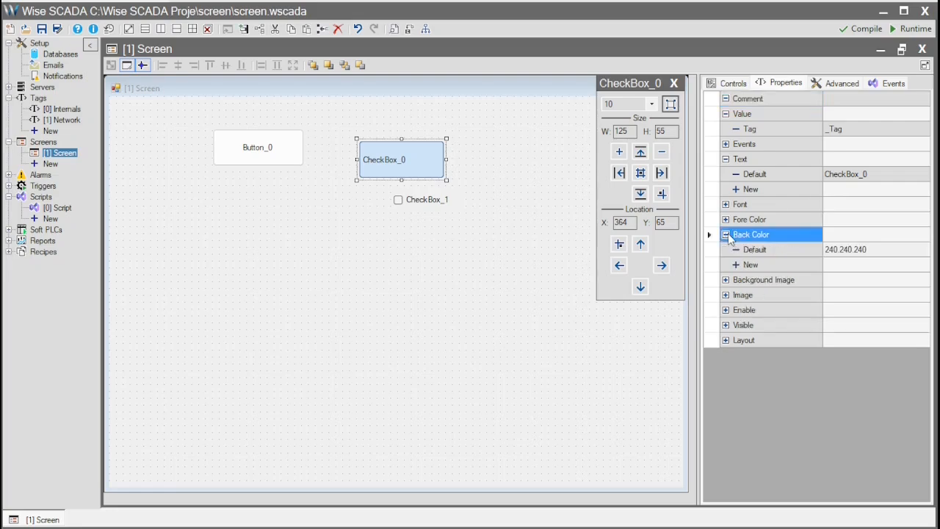
double_click(771, 264)
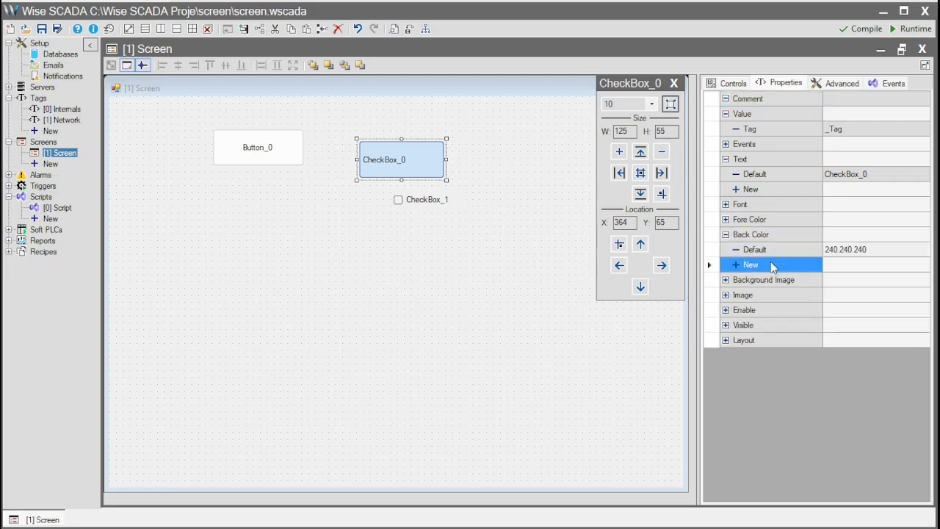
click(462, 231)
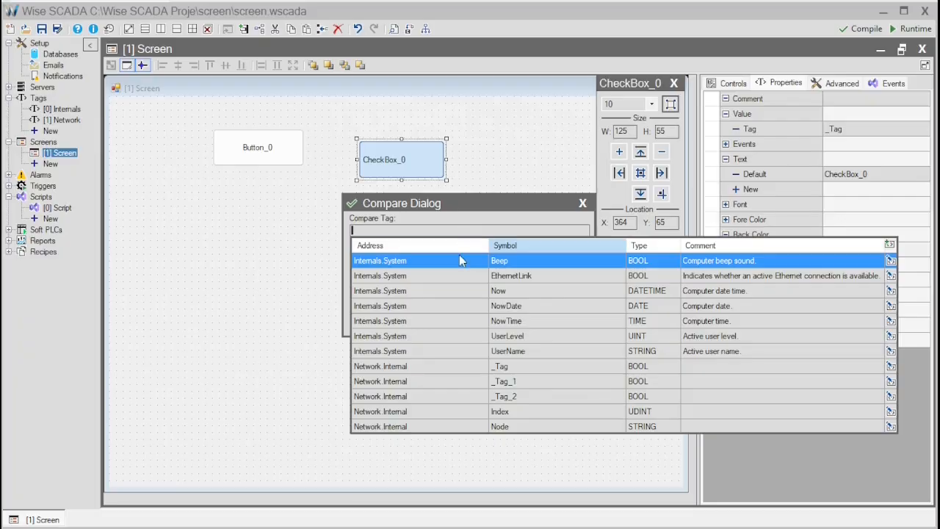
click(466, 365)
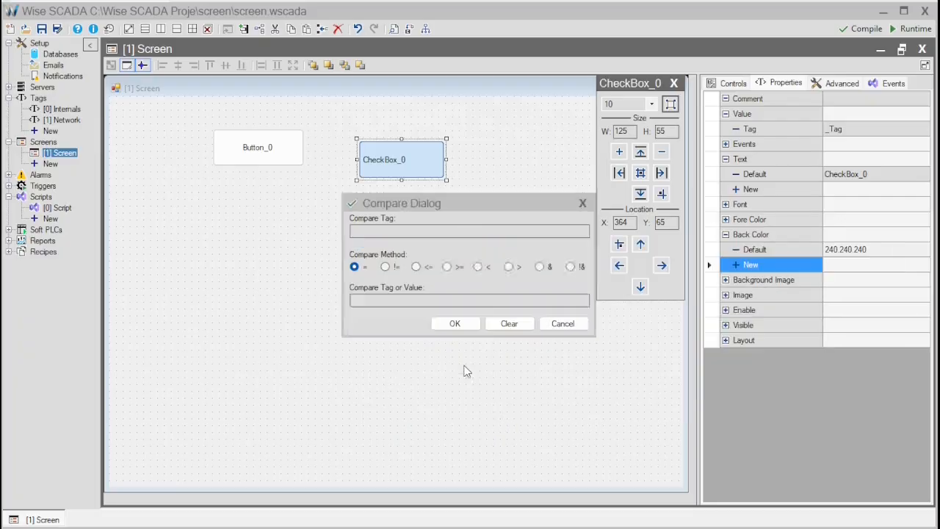
click(425, 298)
text(1tr)
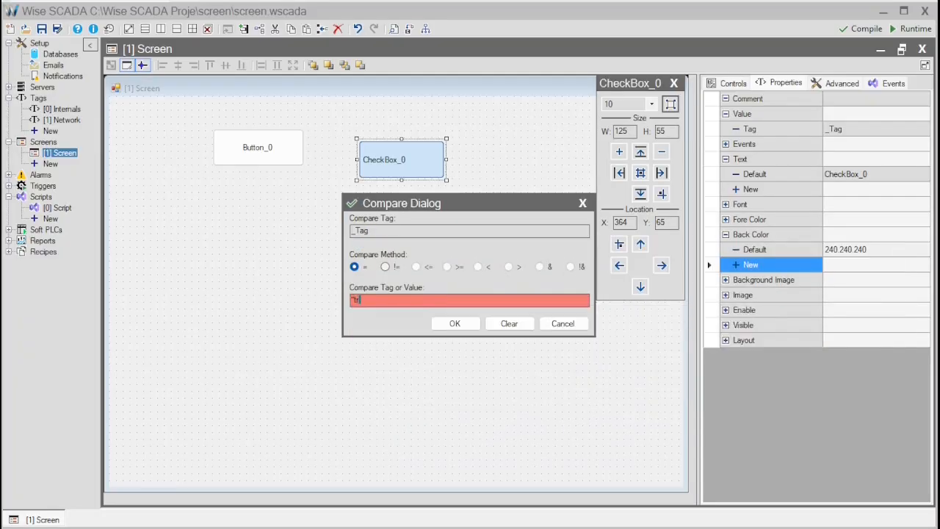
text(ue")
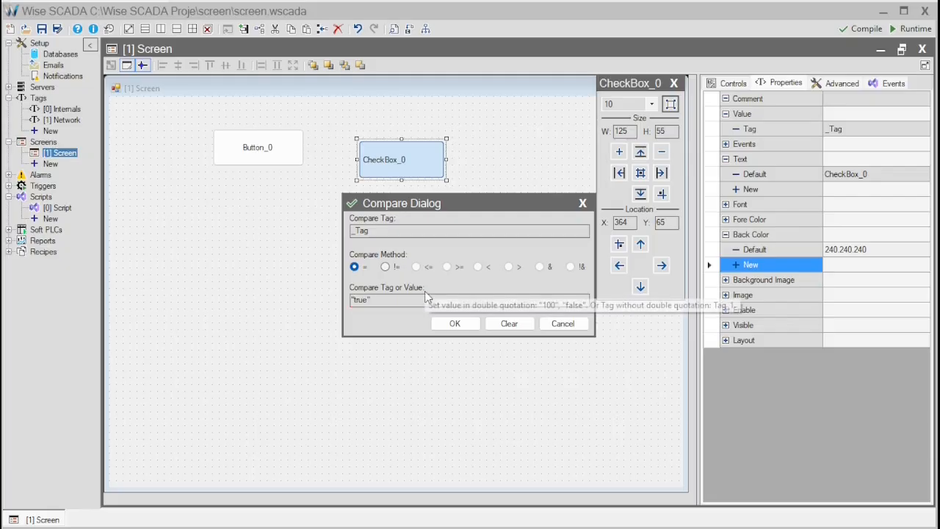
click(470, 325)
- Set the back colour for CheckBox_0's _Tag = "true" condition to bright green
click(870, 266)
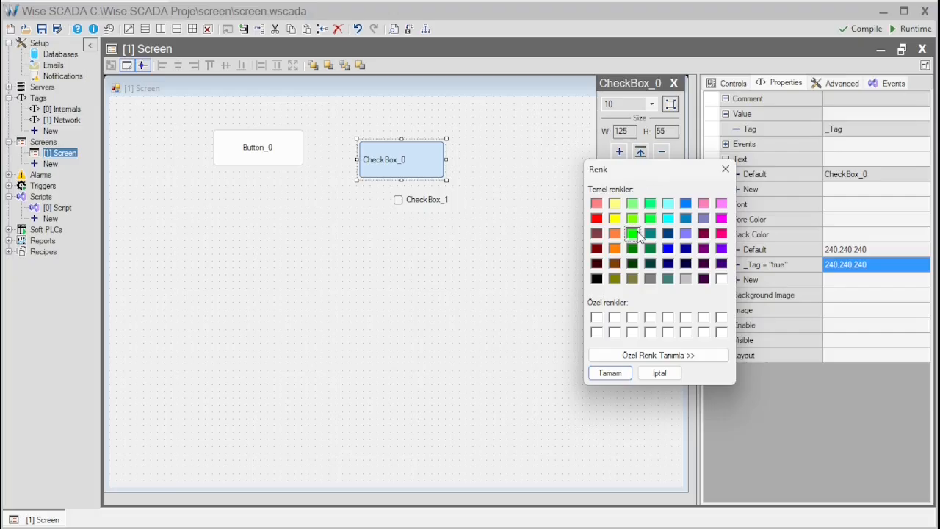
click(625, 373)
click(505, 218)
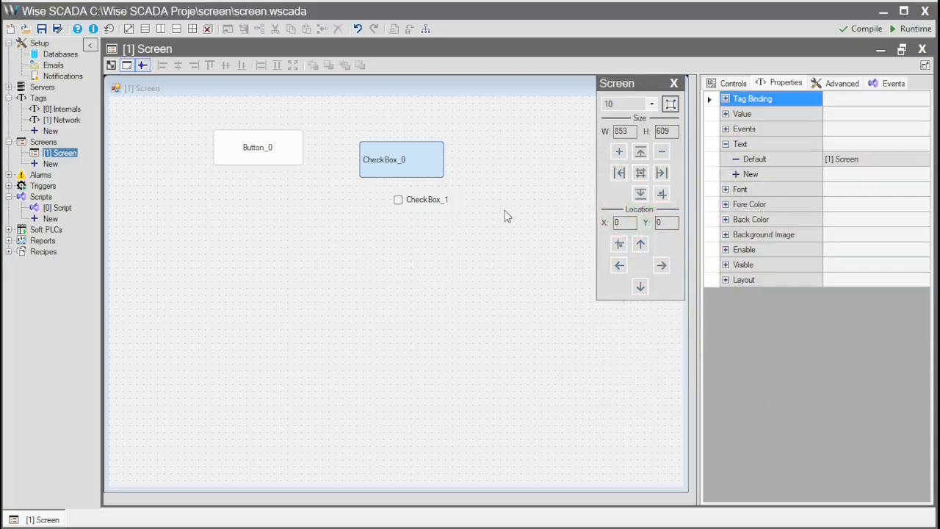
- Save and run the project, toggle CheckBox_0 on and off to test its colour change, and close the runtime screen
click(911, 29)
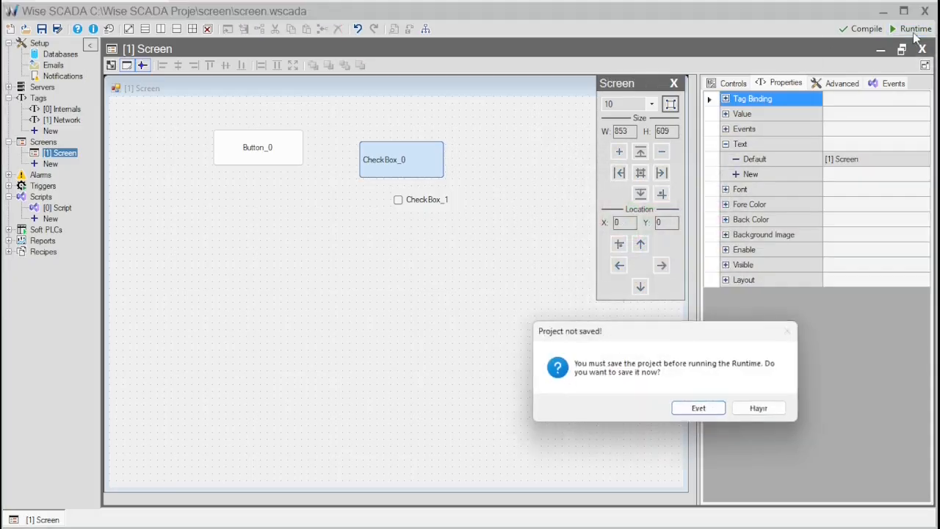
click(701, 406)
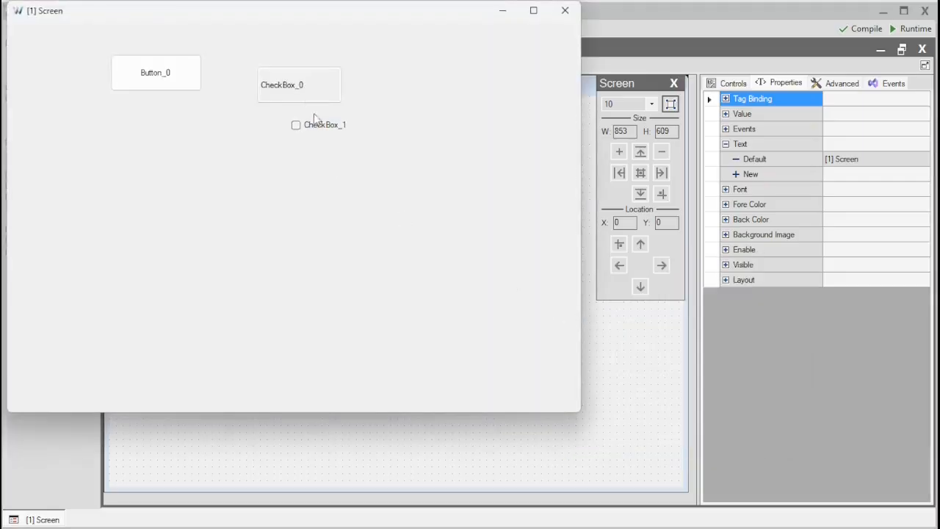
click(309, 87)
click(330, 86)
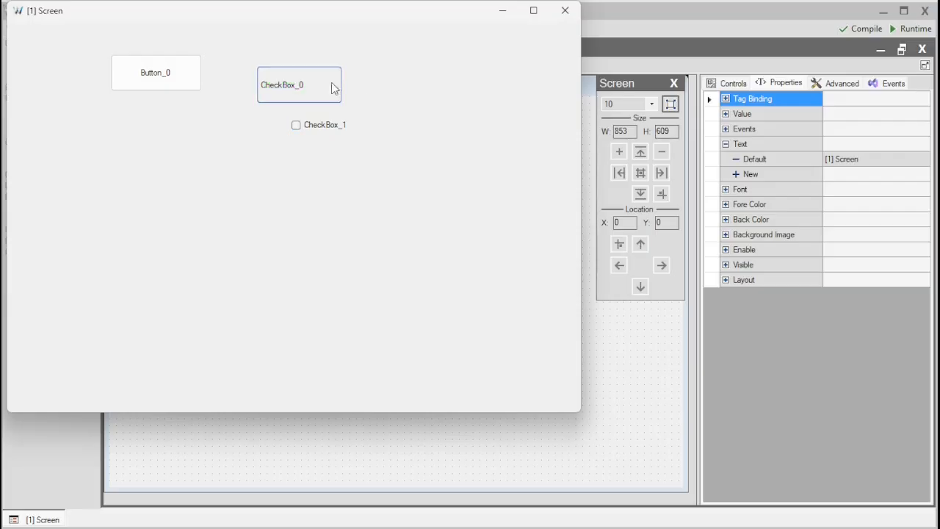
click(565, 11)
- Set CheckBox_0's default back colour to light red (255.128.128)
click(426, 165)
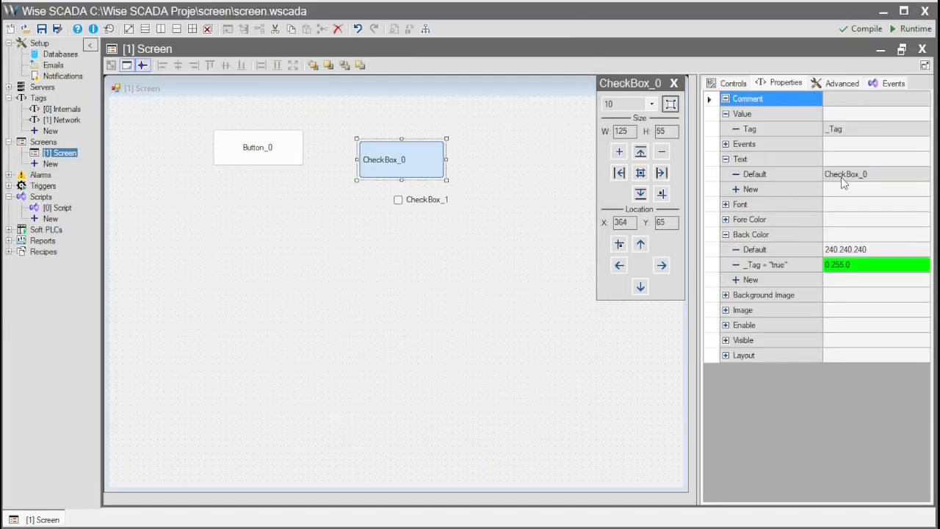
double_click(878, 249)
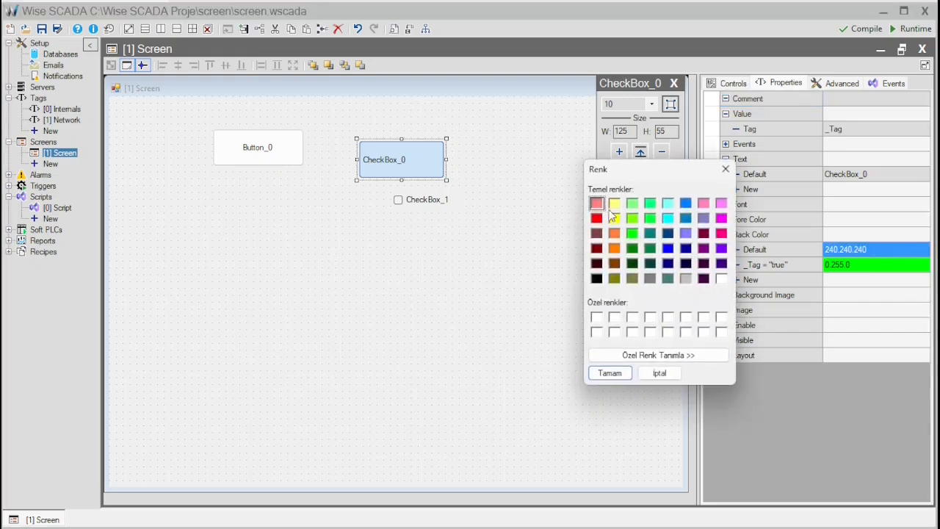
click(610, 373)
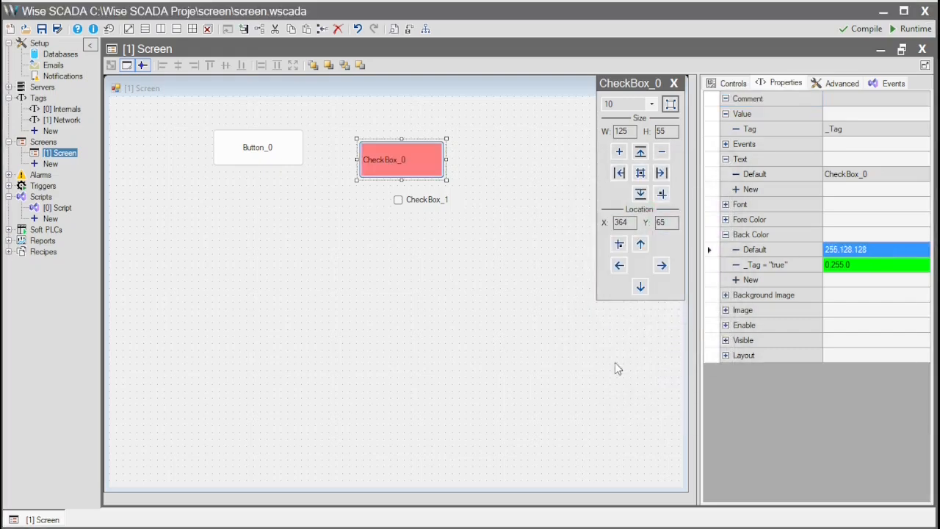
click(528, 201)
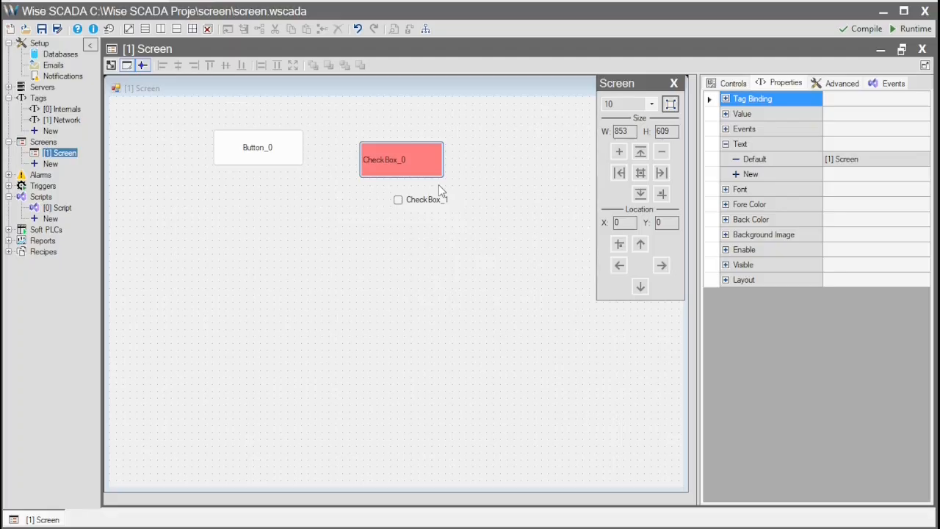
- Add a GroupBox container below Button_0 and increase its height to about 139
click(731, 83)
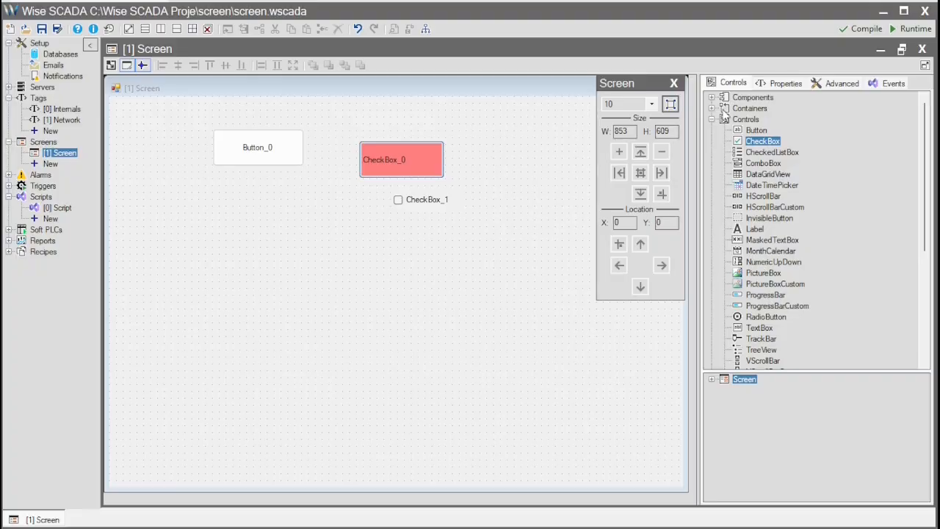
click(711, 108)
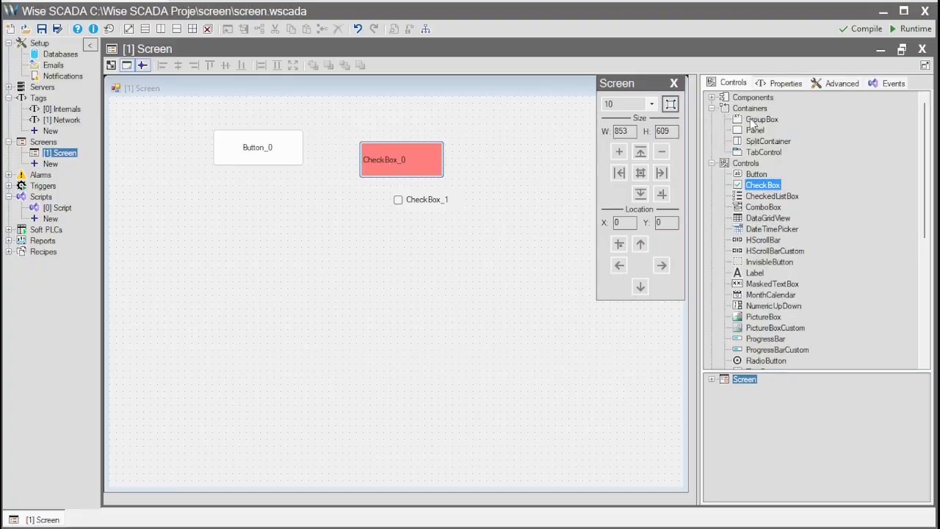
click(761, 119)
click(222, 214)
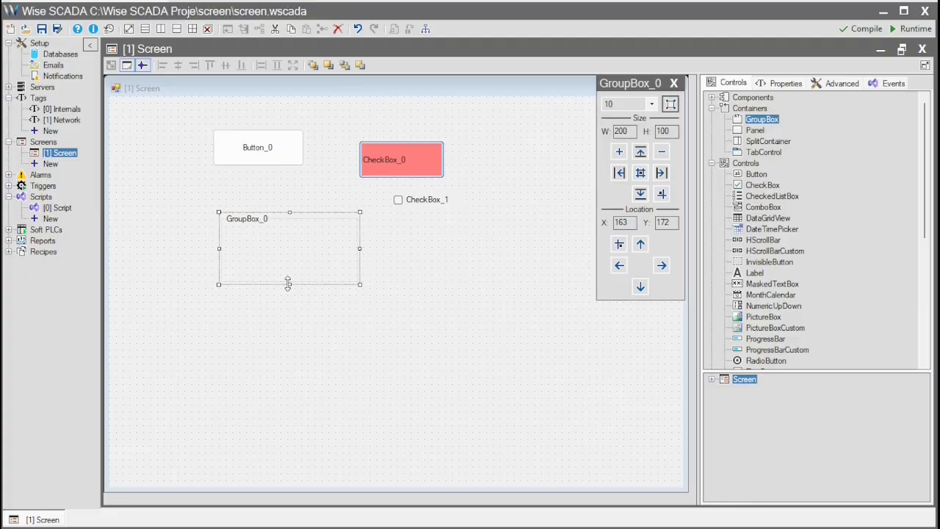
drag(289, 284, 291, 312)
- Add three RadioButton controls one below another inside GroupBox_0
scroll(793, 290, down, 5)
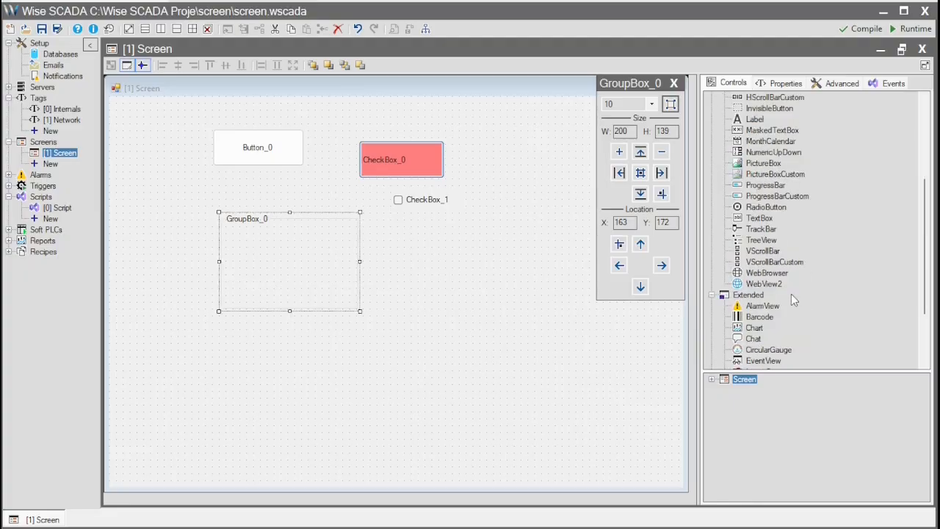
click(766, 206)
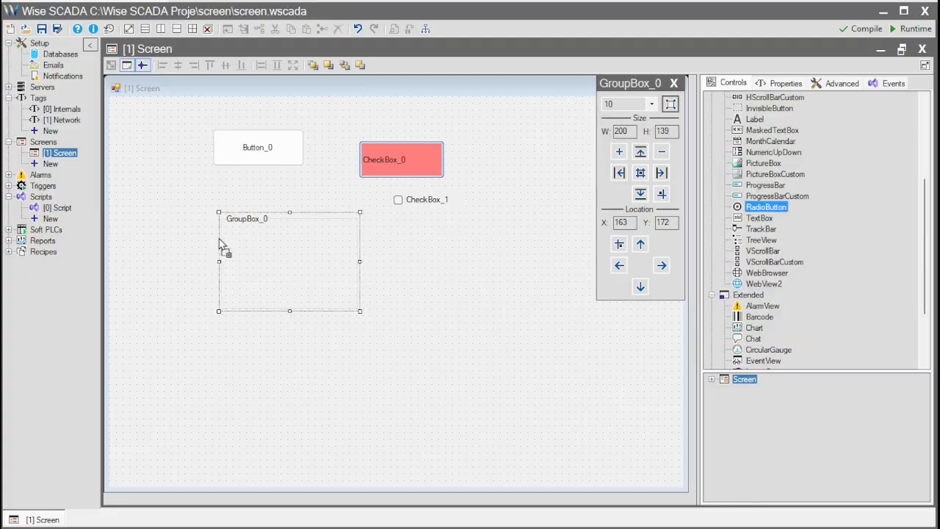
click(254, 233)
click(764, 209)
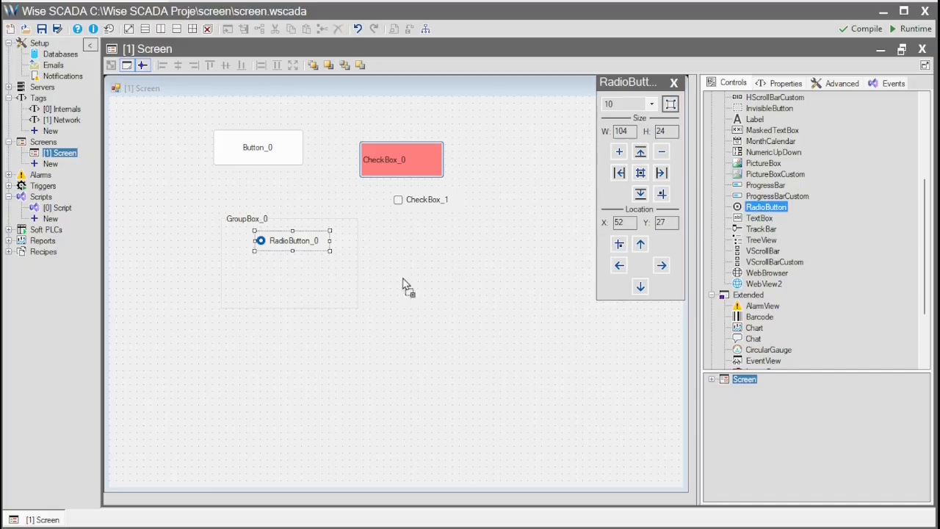
click(265, 259)
click(764, 207)
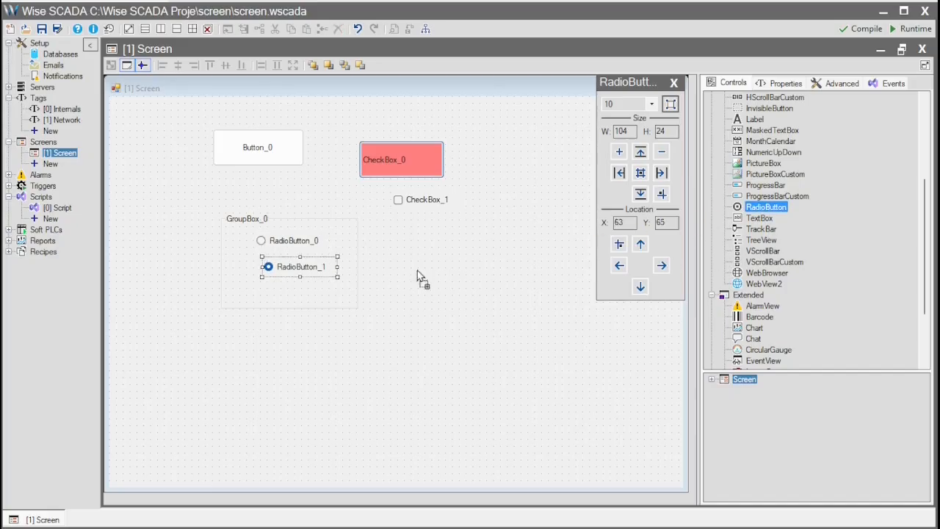
click(286, 291)
- Copy the three radio buttons from GroupBox_0 and paste them directly onto the screen beside the group box
drag(249, 242, 360, 314)
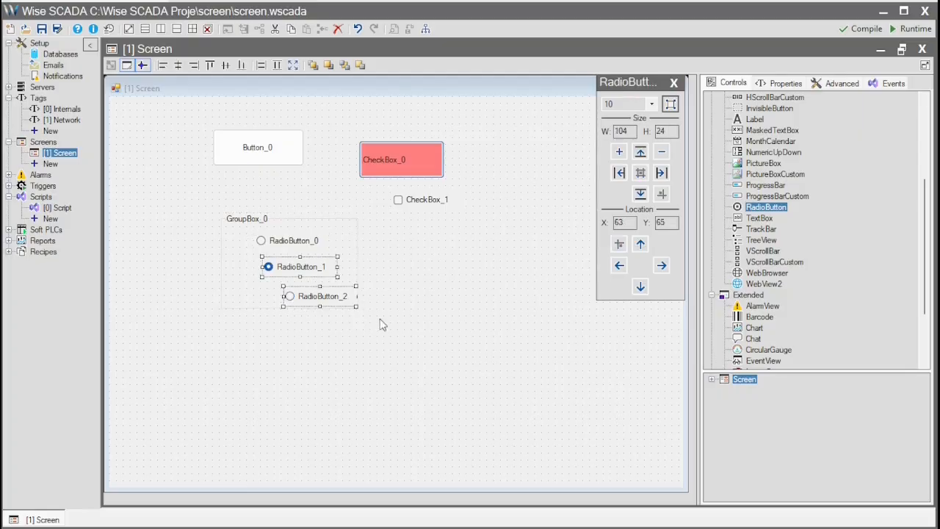
click(246, 239)
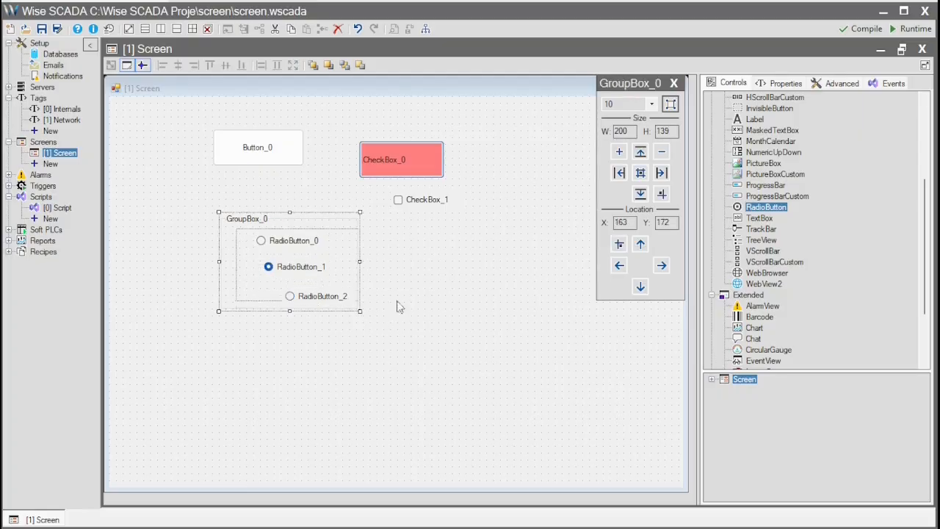
drag(423, 346, 422, 346)
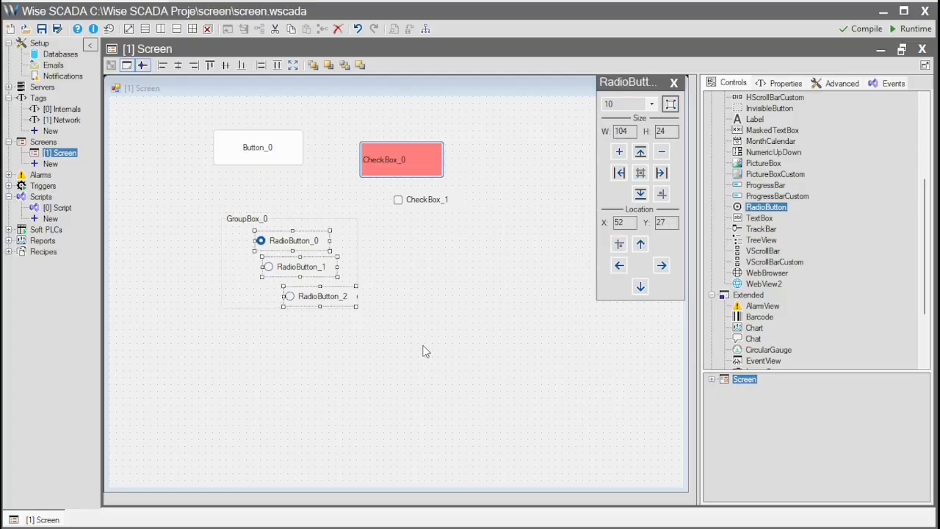
click(419, 258)
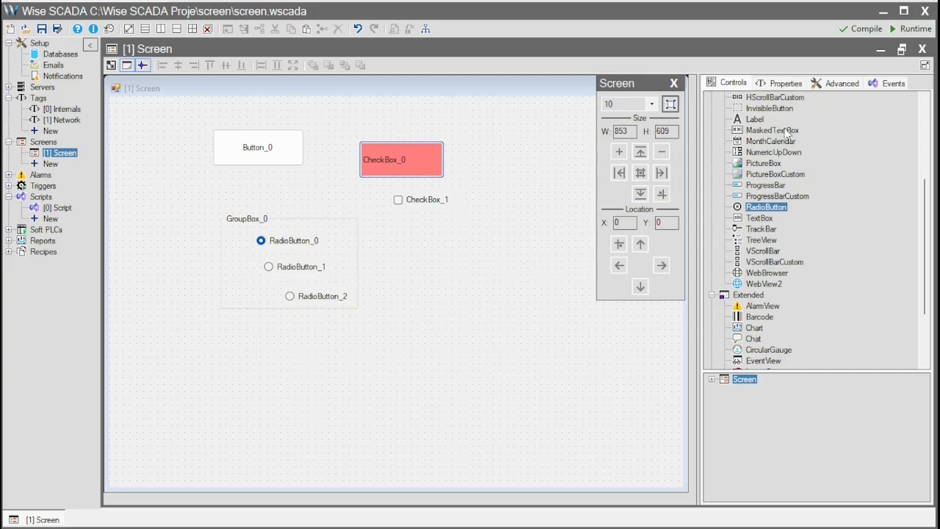
scroll(786, 134, up, 5)
key(ctrl+v)
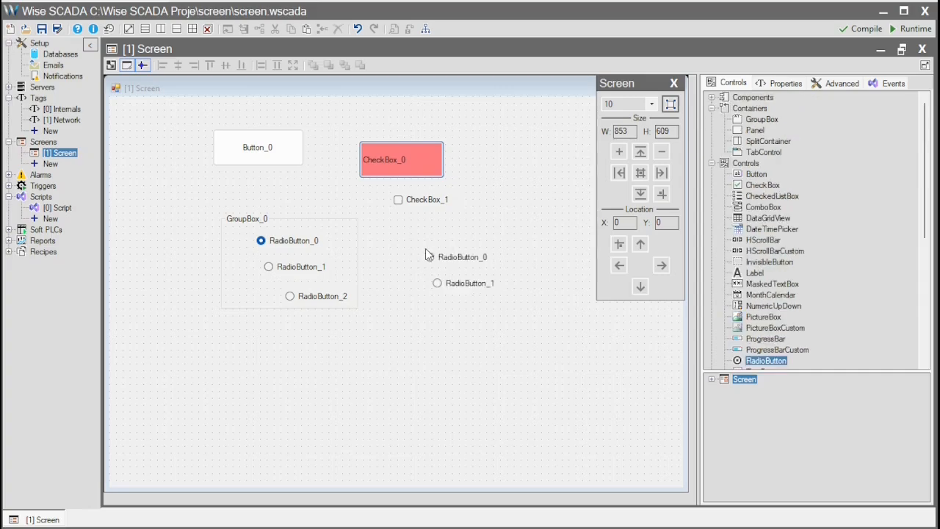
click(532, 218)
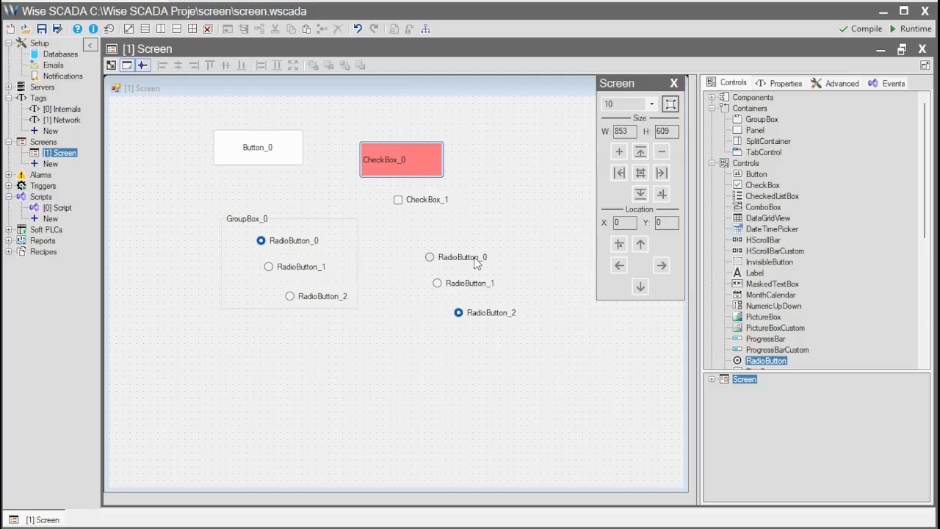
- Save and run the project, select radio buttons inside and outside GroupBox_0 to test their grouping, and close the runtime screen
click(911, 29)
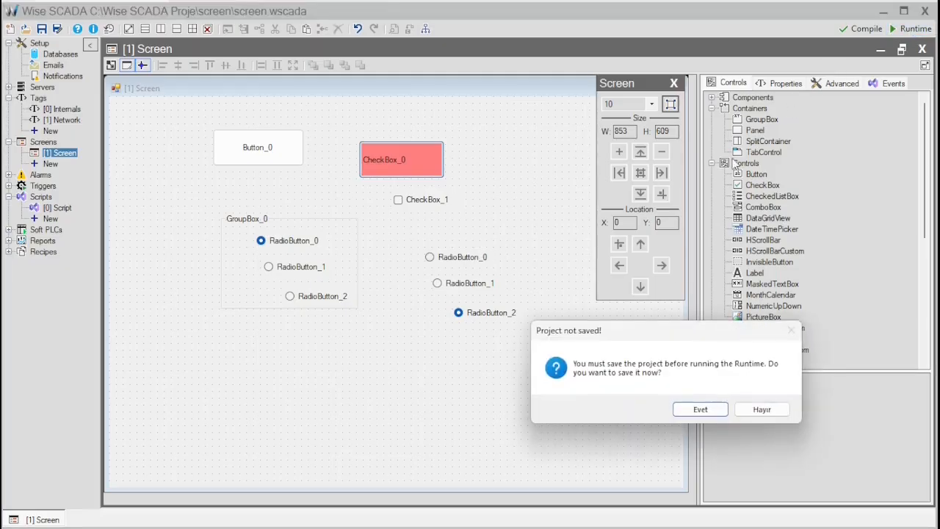
click(706, 409)
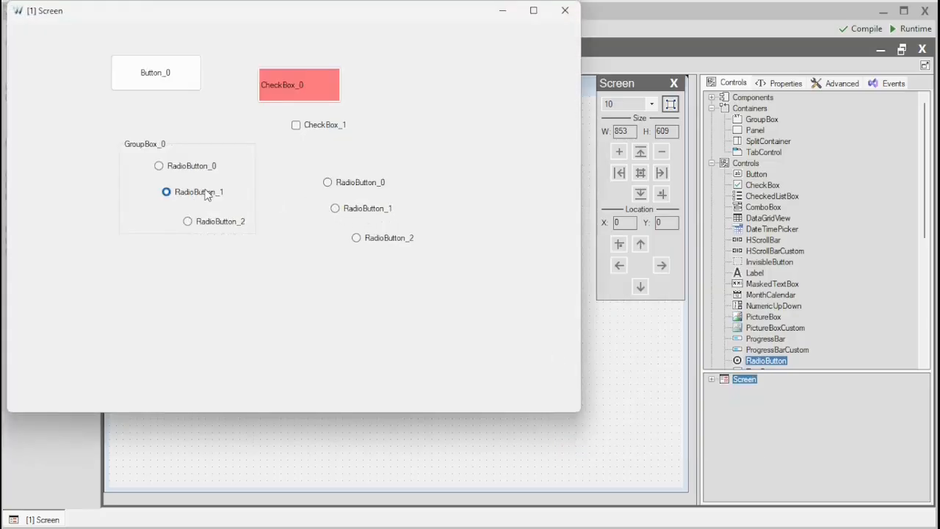
click(189, 171)
click(206, 229)
click(339, 212)
click(328, 183)
click(198, 194)
click(190, 168)
click(565, 11)
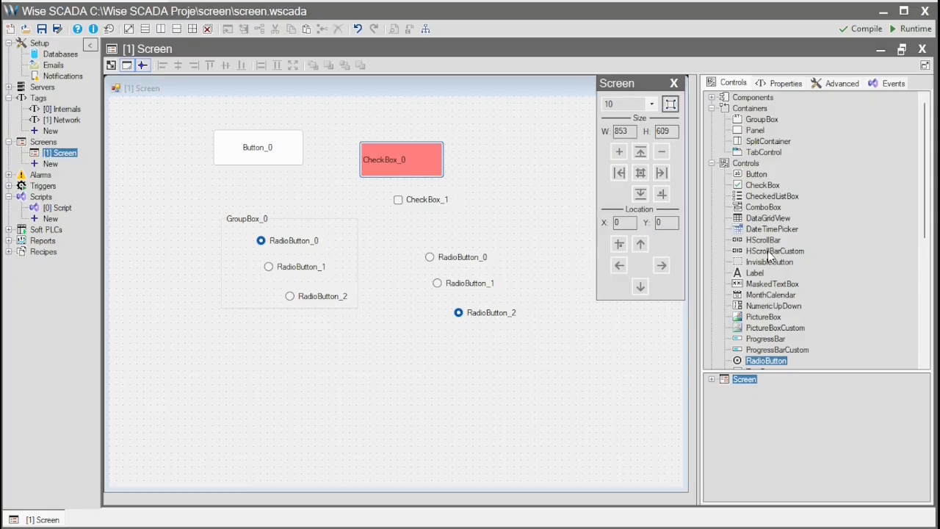
- Add a DateTimePicker below GroupBox_0 and create a new internal Network tag of type DATETIME
drag(772, 229, 196, 340)
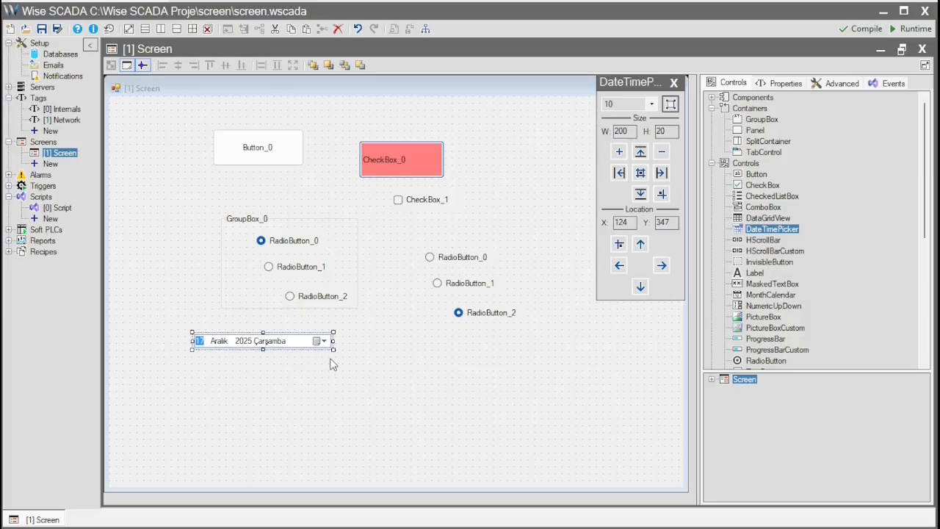
double_click(74, 121)
click(330, 156)
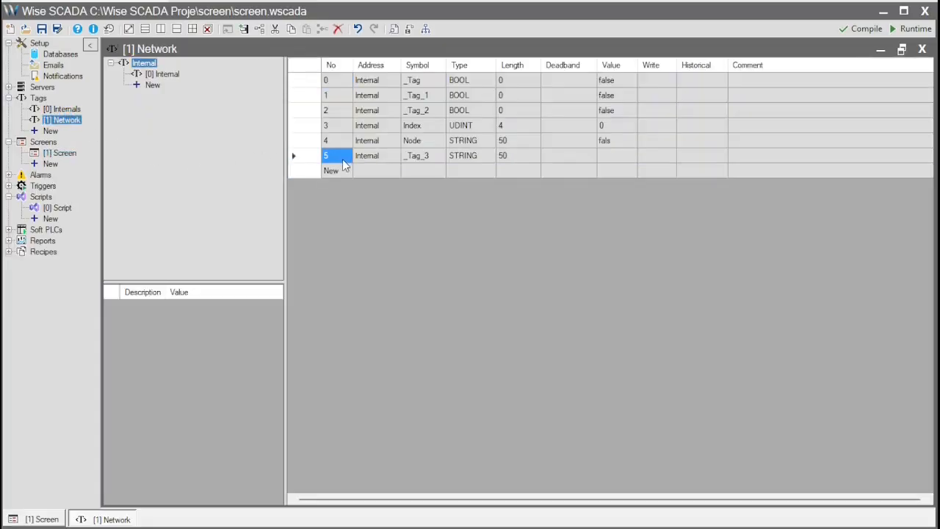
click(481, 156)
click(488, 155)
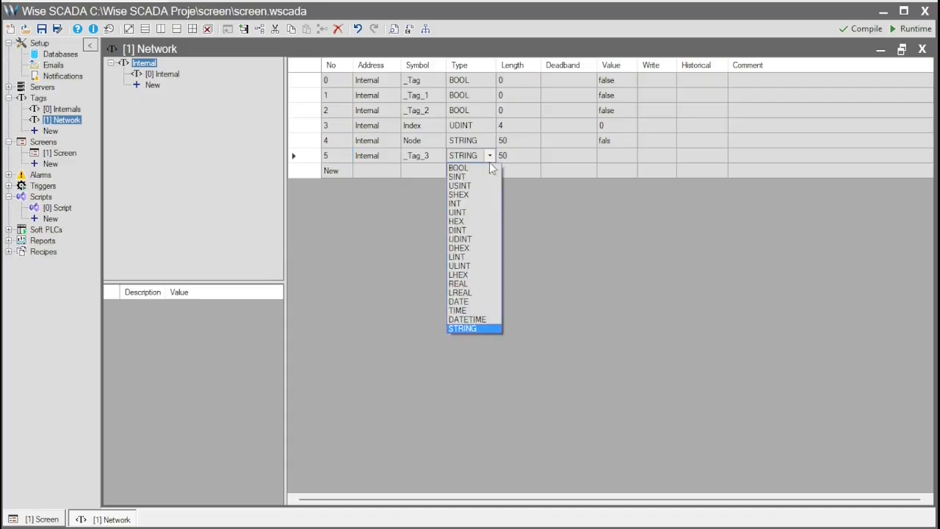
click(471, 313)
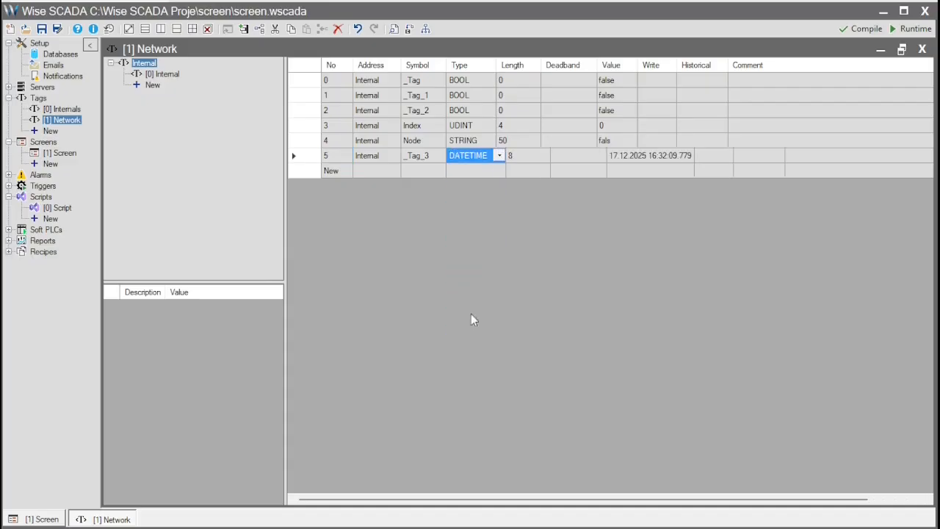
click(433, 158)
click(922, 48)
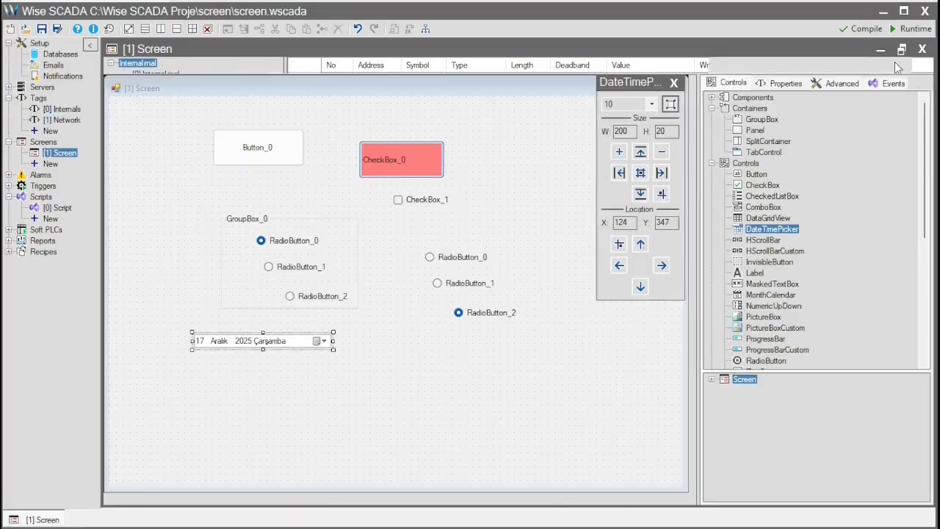
- Add a TextBox below the DateTimePicker and widen it to about 287
scroll(775, 242, down, 5)
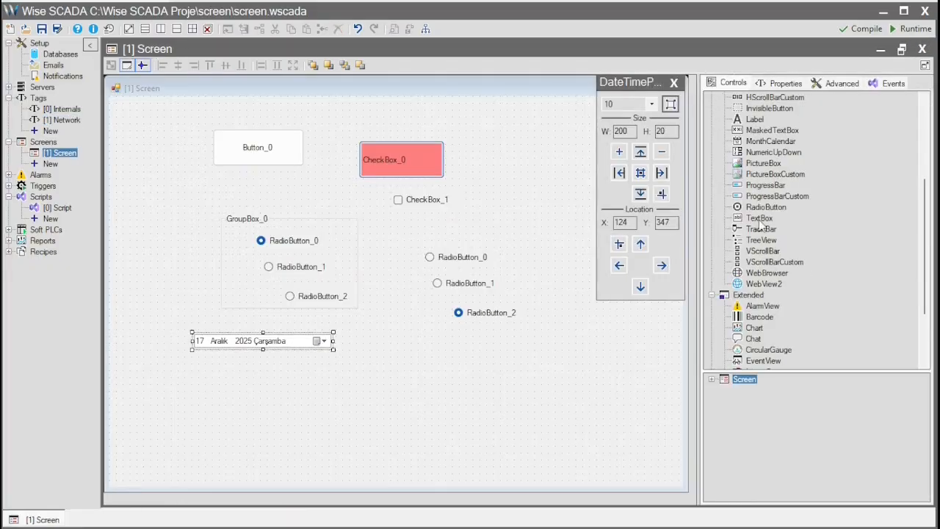
drag(760, 219, 202, 373)
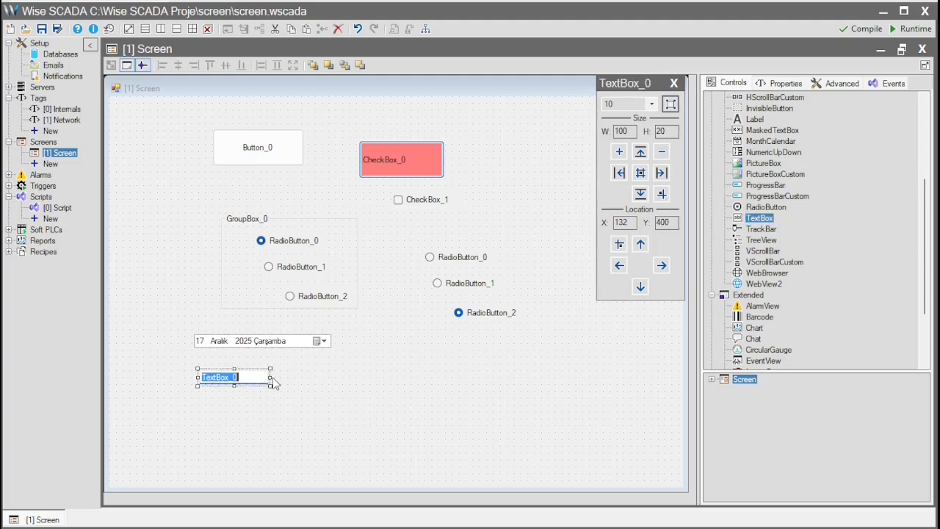
drag(272, 378, 397, 378)
- Bind TextBox_0's value to the _Tag_3 tag
click(787, 84)
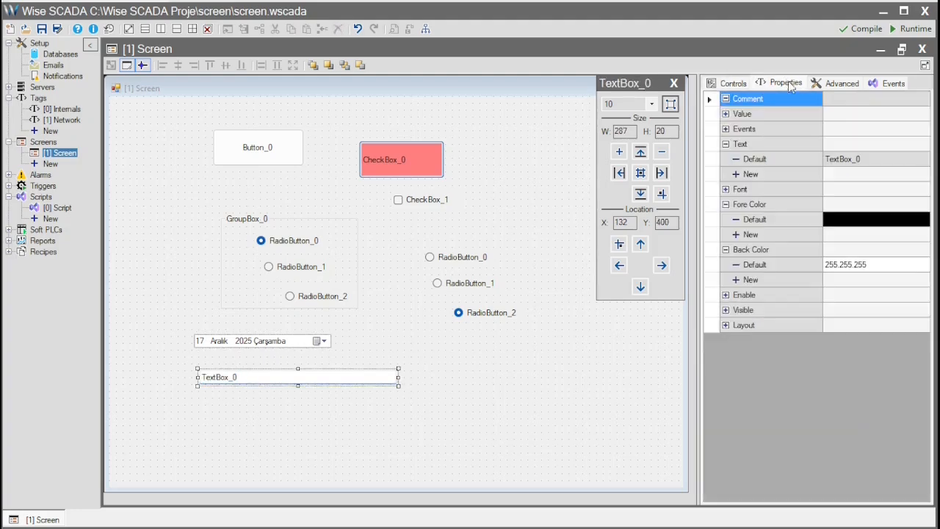
double_click(771, 115)
click(853, 130)
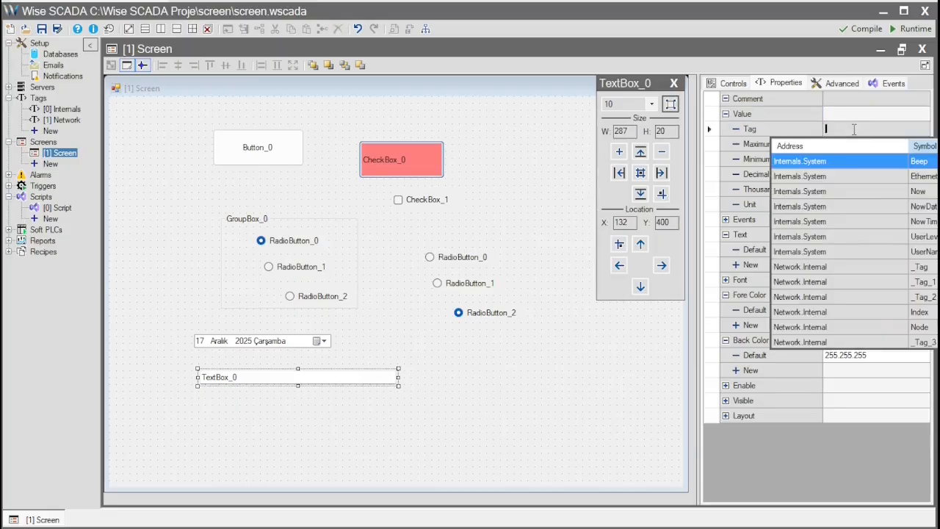
click(899, 341)
- Bind the DateTimePicker's value to the _Tag_3 tag
click(290, 340)
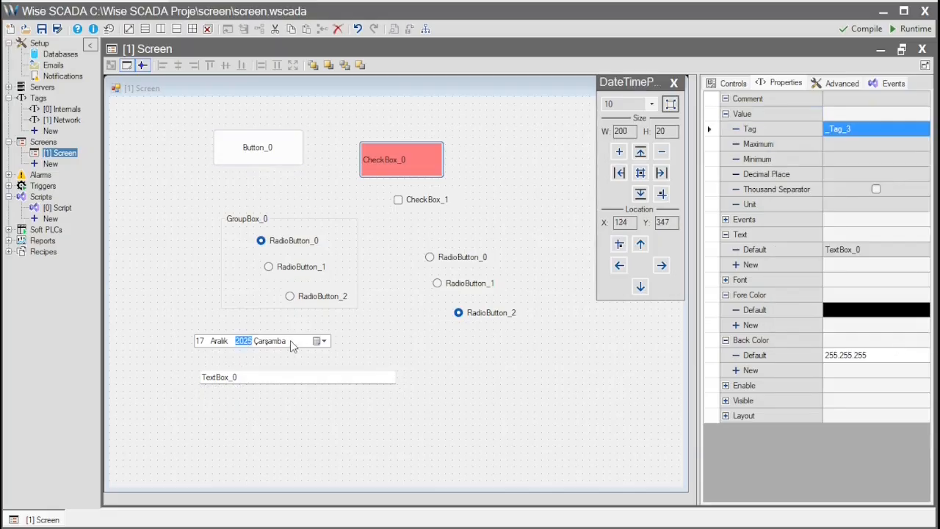
click(726, 114)
click(859, 129)
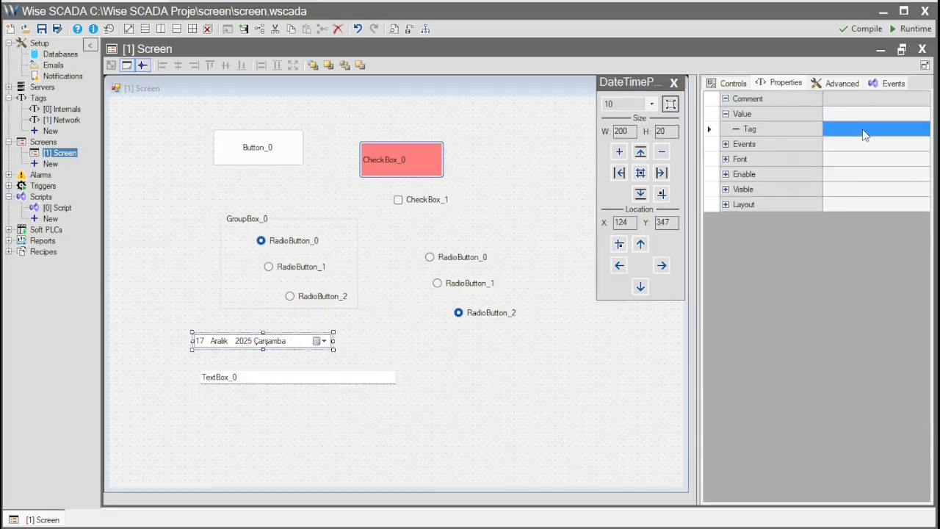
click(887, 206)
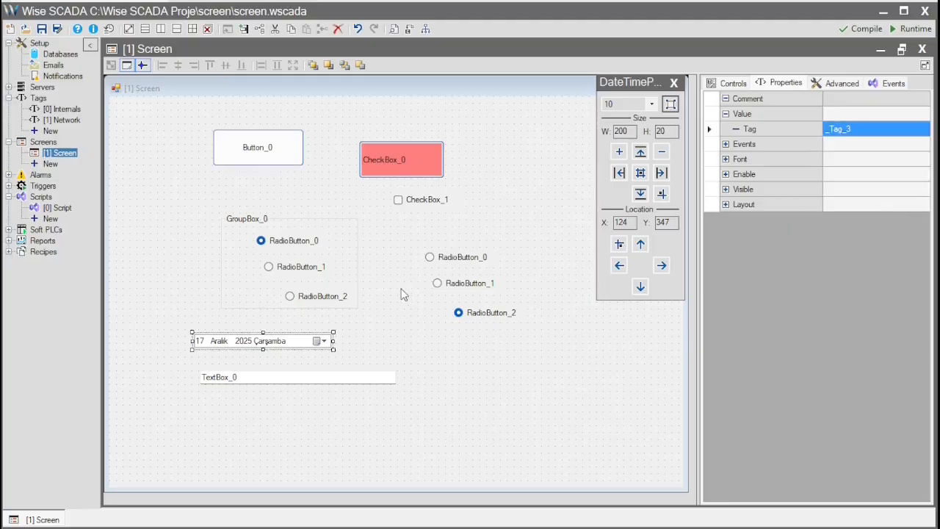
- Copy the DateTimePicker and paste the duplicate beside the original at about X 396, Y 355
click(288, 338)
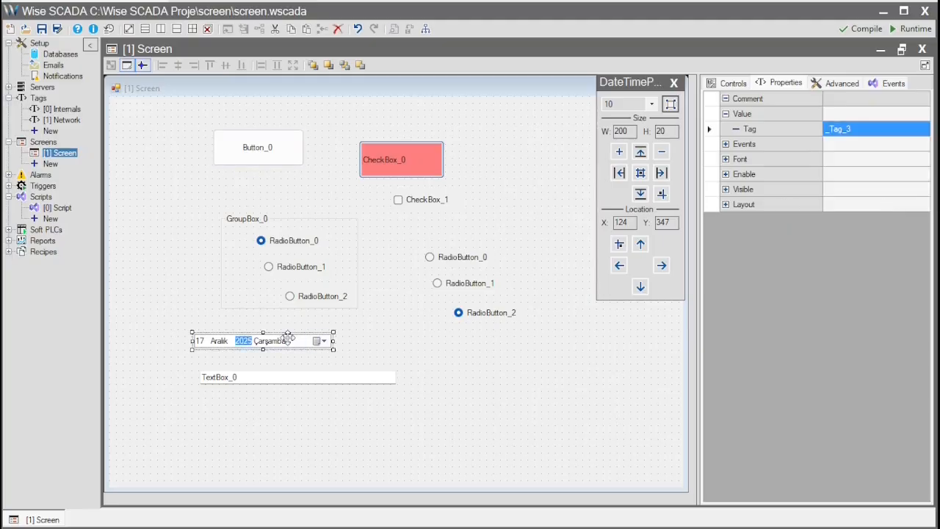
click(380, 342)
key(ctrl+v)
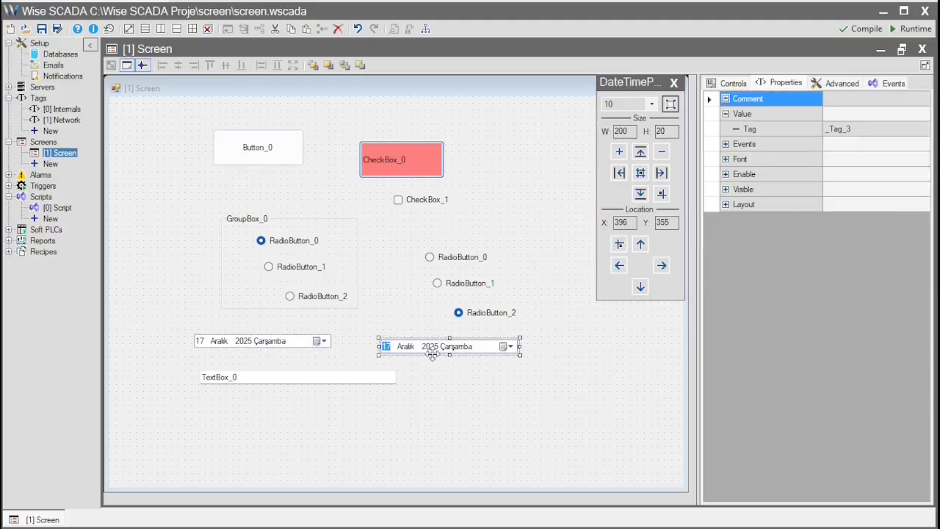
- Set the duplicated DateTimePicker's Format property to Time
click(841, 83)
scroll(869, 332, down, 1)
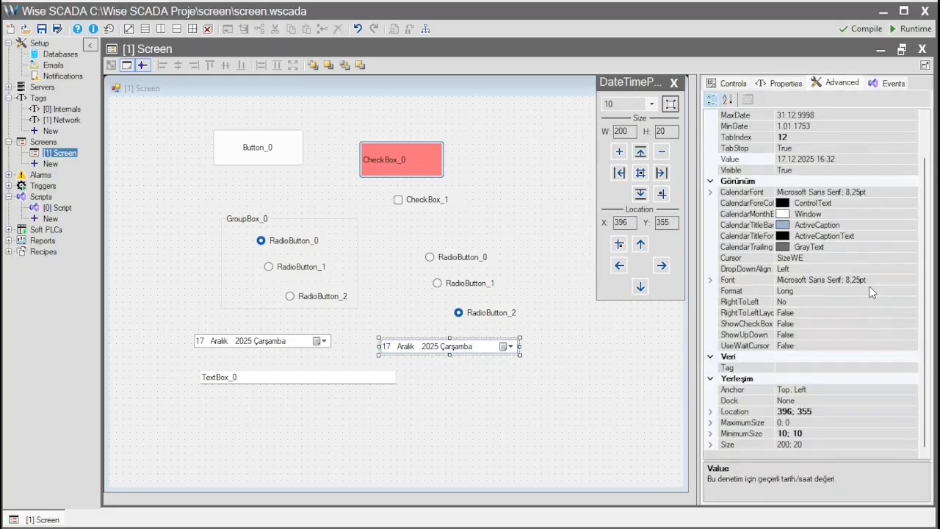
click(871, 291)
click(877, 292)
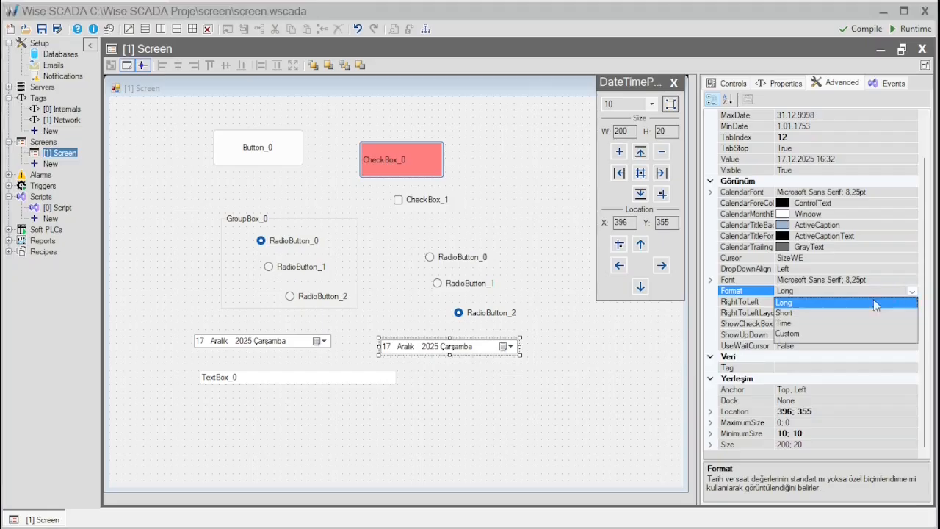
click(786, 324)
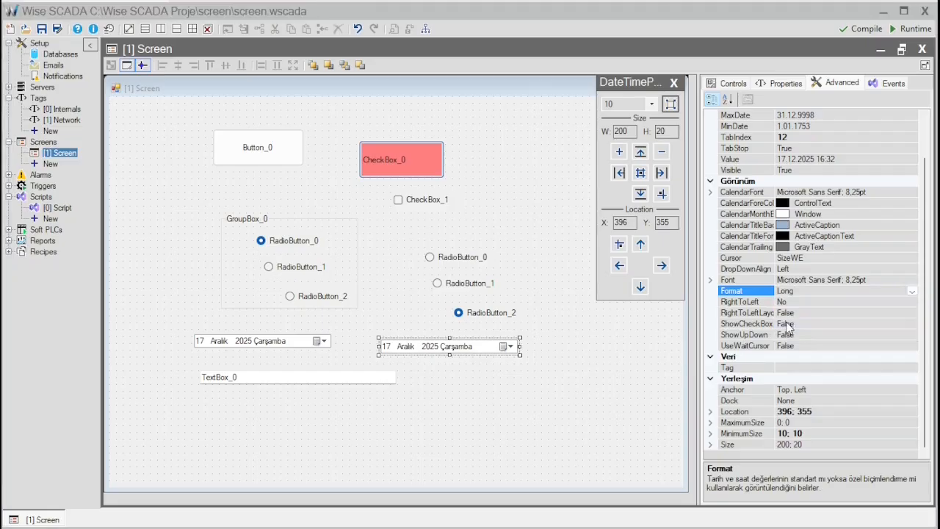
click(550, 345)
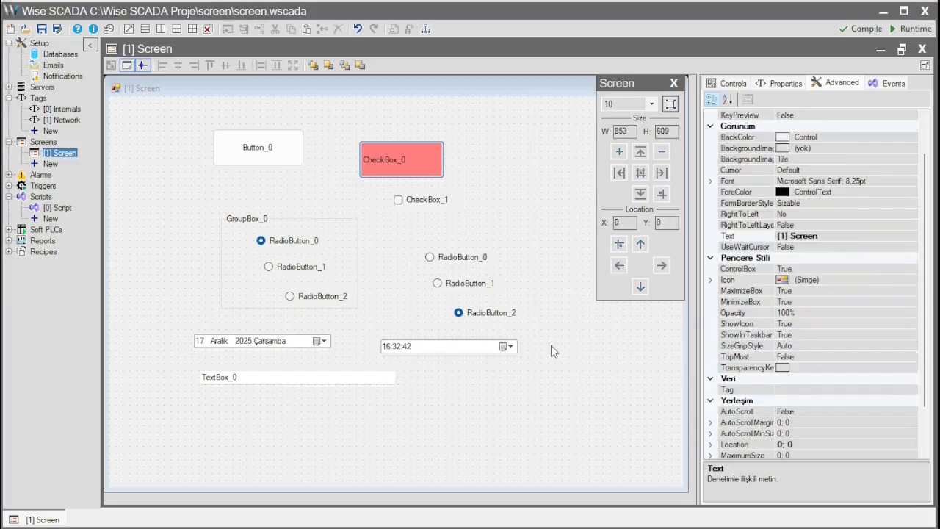
- Save and run the project, and choose 12 December 2025 in the running screen's date picker, committing it to the tag
click(918, 30)
click(645, 408)
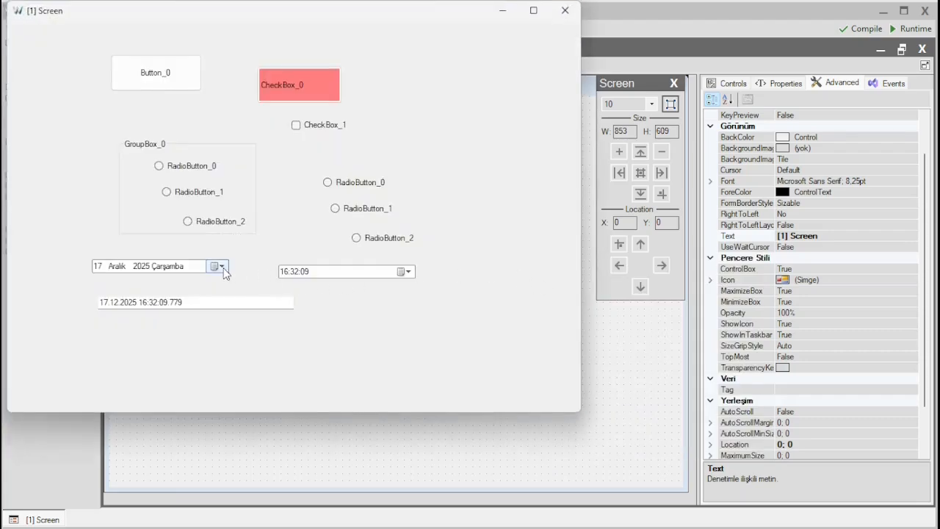
click(222, 268)
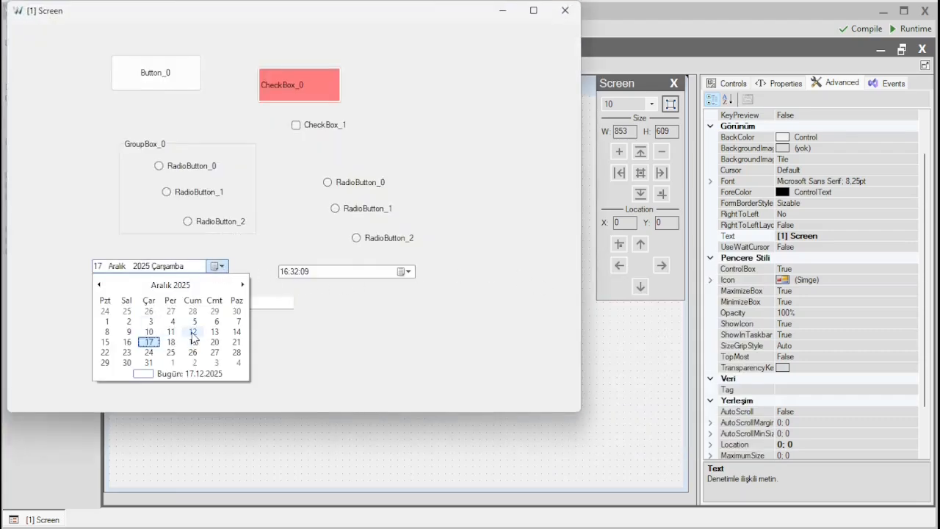
click(192, 334)
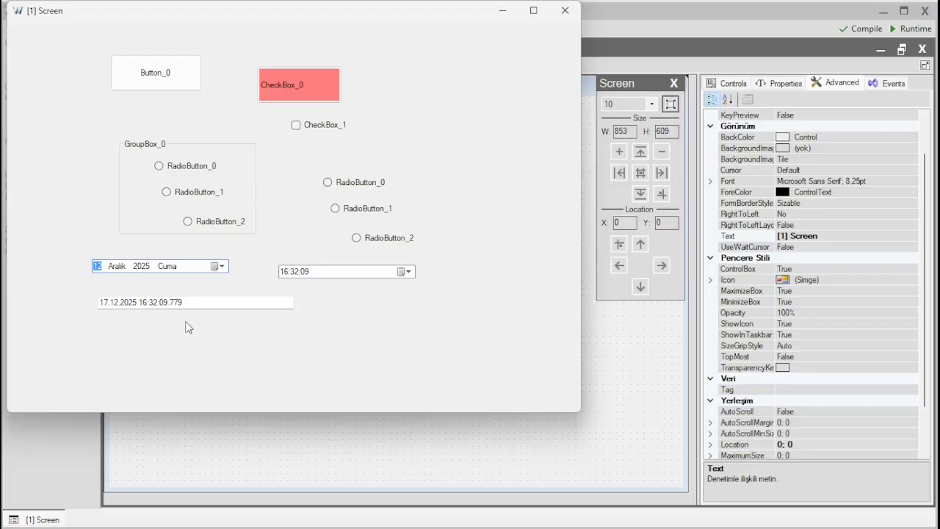
drag(206, 305, 226, 306)
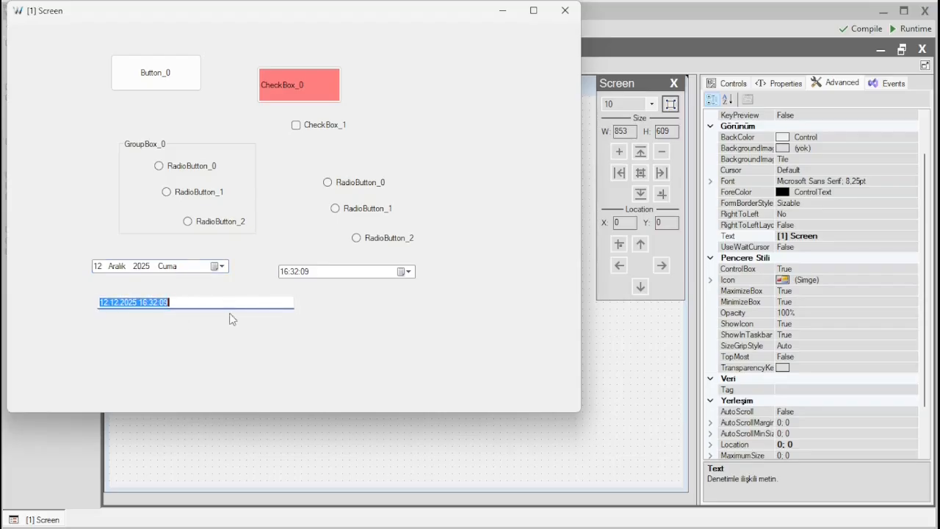
click(210, 329)
- Choose 8 December 2025 from the date picker's calendar on the running screen
click(220, 266)
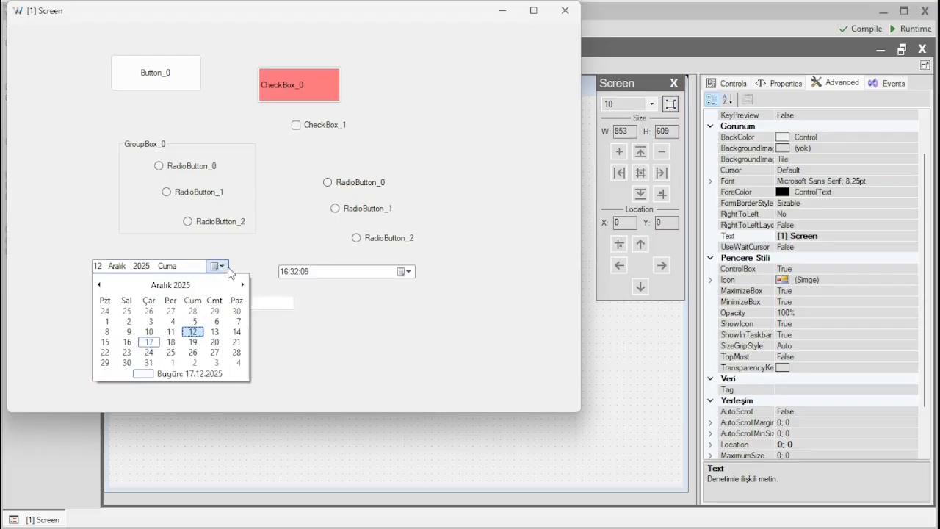
click(222, 267)
click(220, 267)
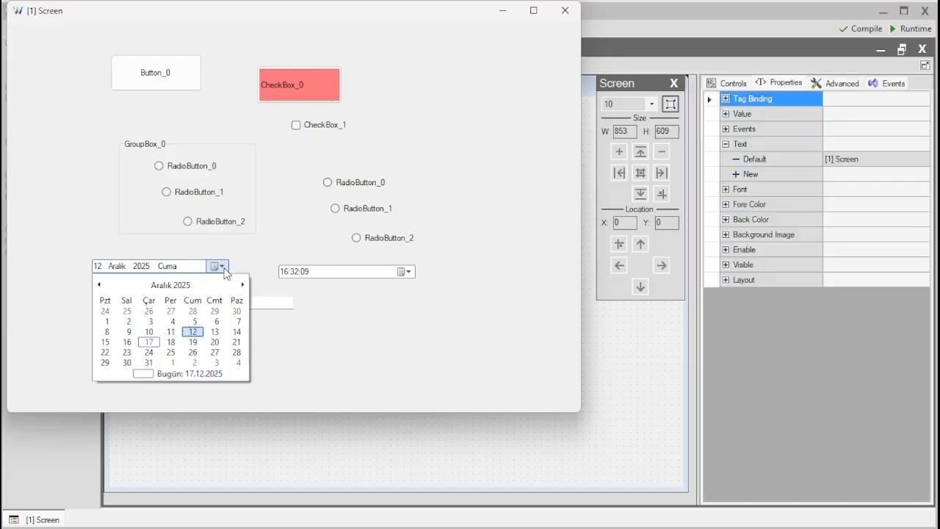
click(107, 332)
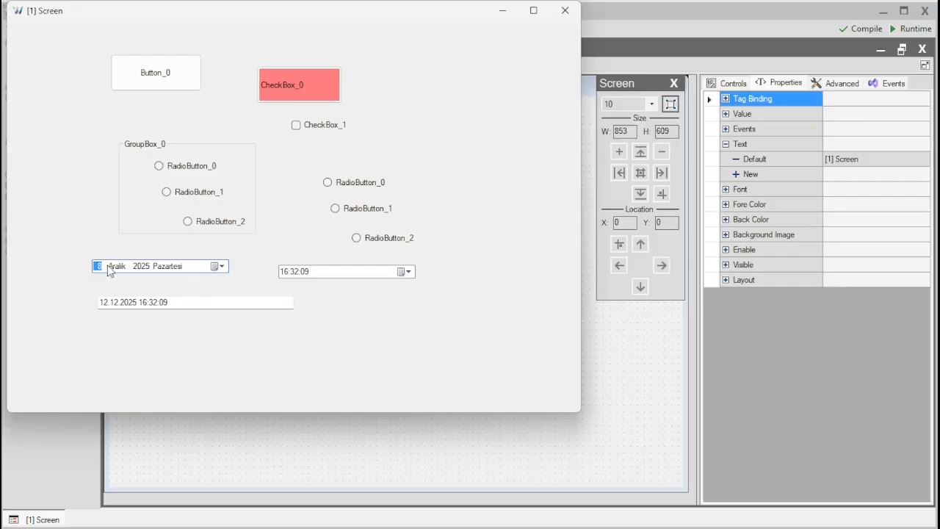
- Step the date picker's day up and down to reach 9 December 2025, and check the TextBox value below it
key(Up)
key(Down)
key(Up)
key(Up)
key(Down)
click(209, 246)
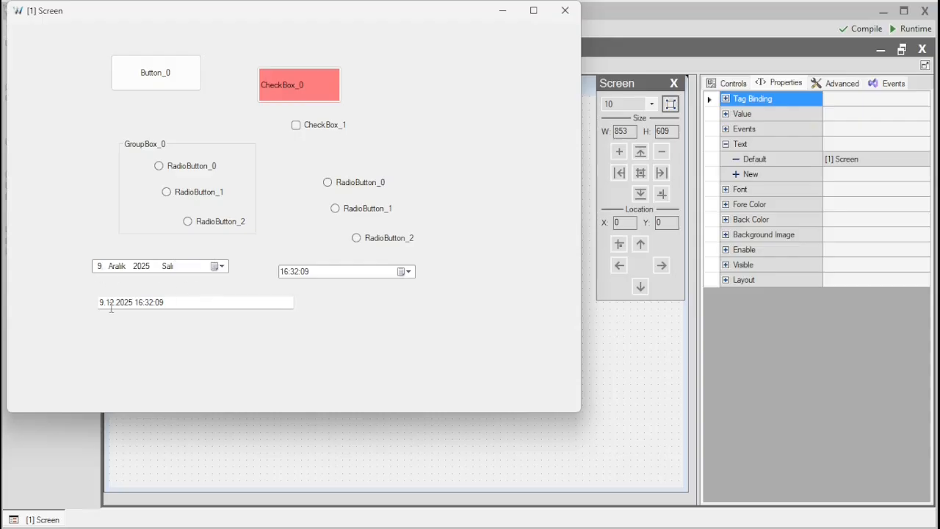
click(170, 301)
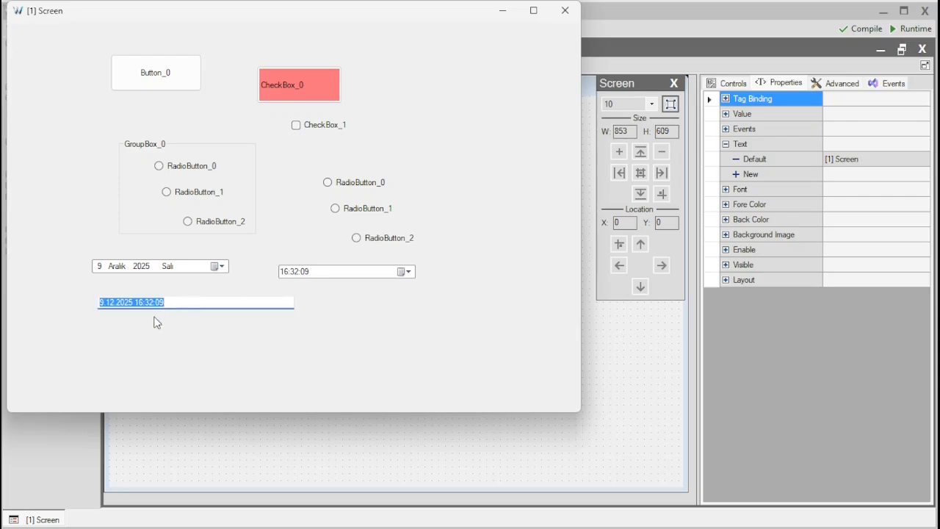
click(159, 311)
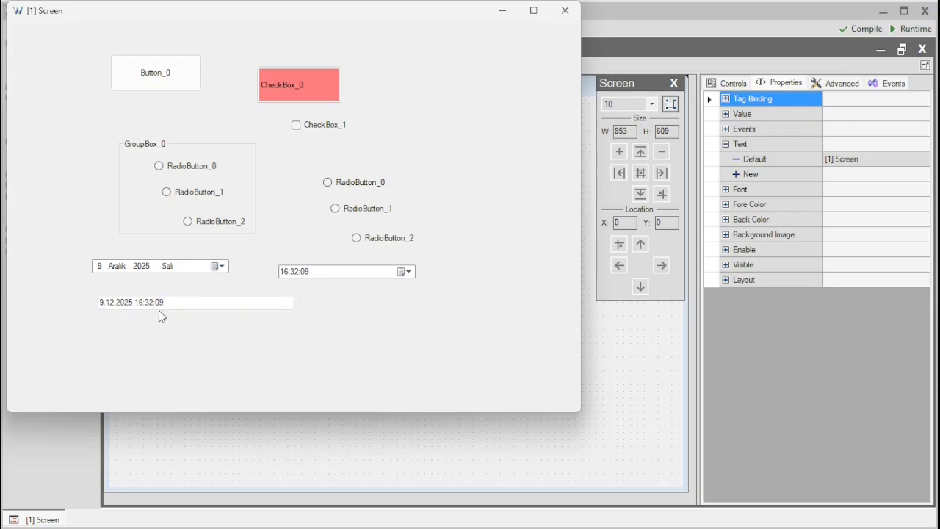
- Enter 55 in the time-format DateTimePicker on the running screen, and close the runtime window
click(353, 271)
key(Up)
text(55)
click(565, 10)
- Add an InvisibleButton and enlarge it to about 627 by 195 so it covers Button_0 and both CheckBoxes
click(735, 85)
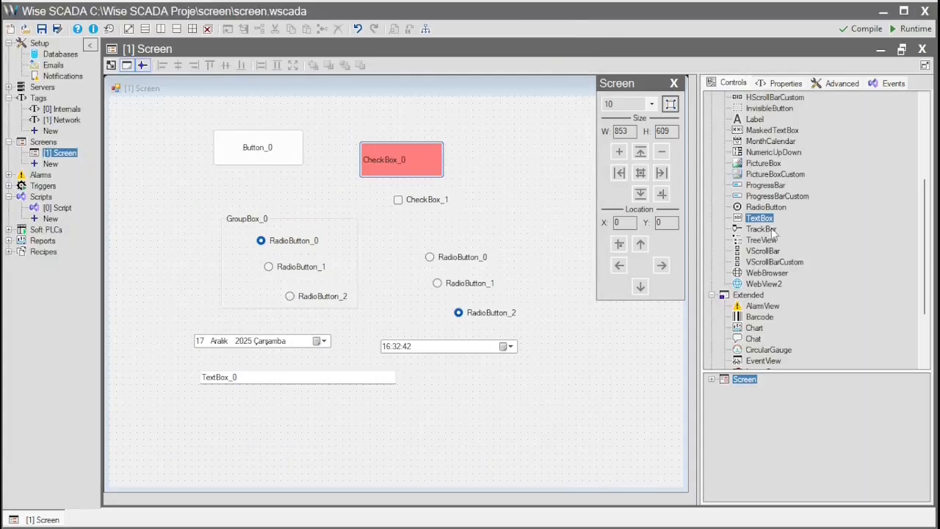
scroll(798, 239, up, 5)
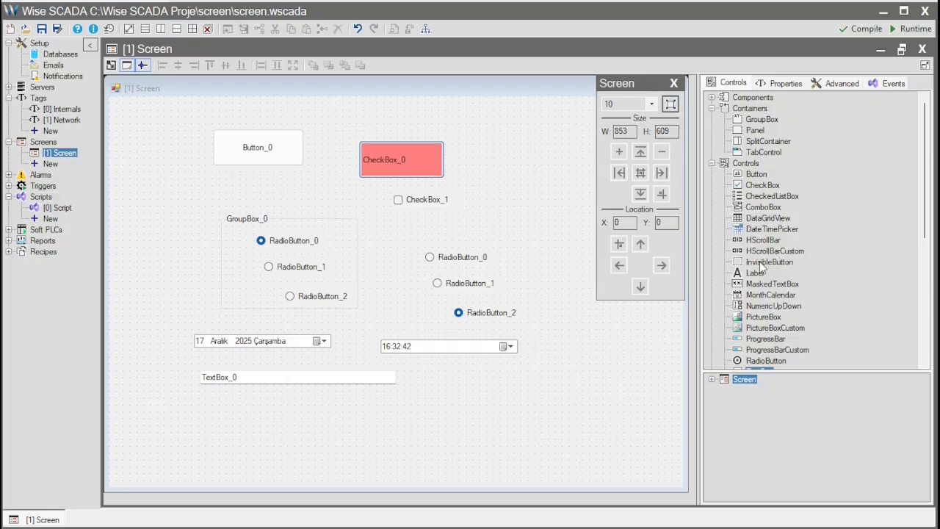
drag(763, 263, 146, 140)
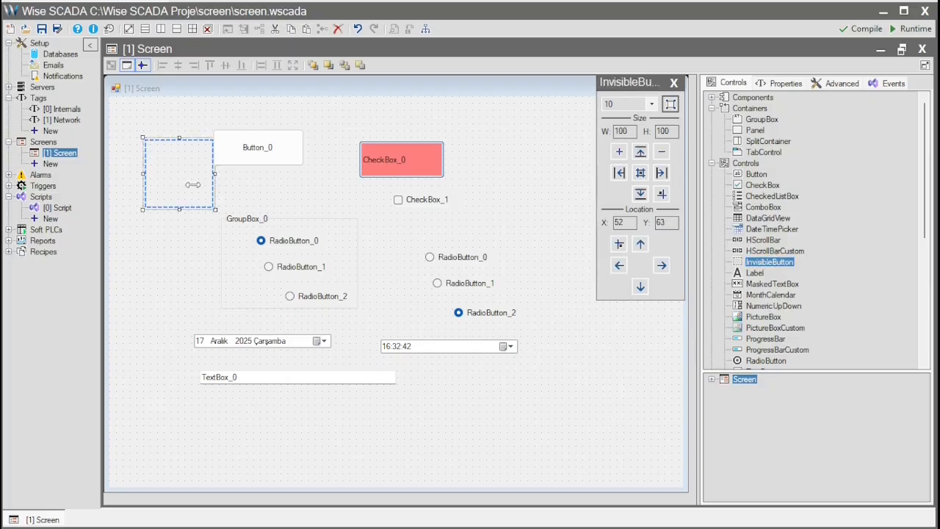
drag(218, 180, 304, 176)
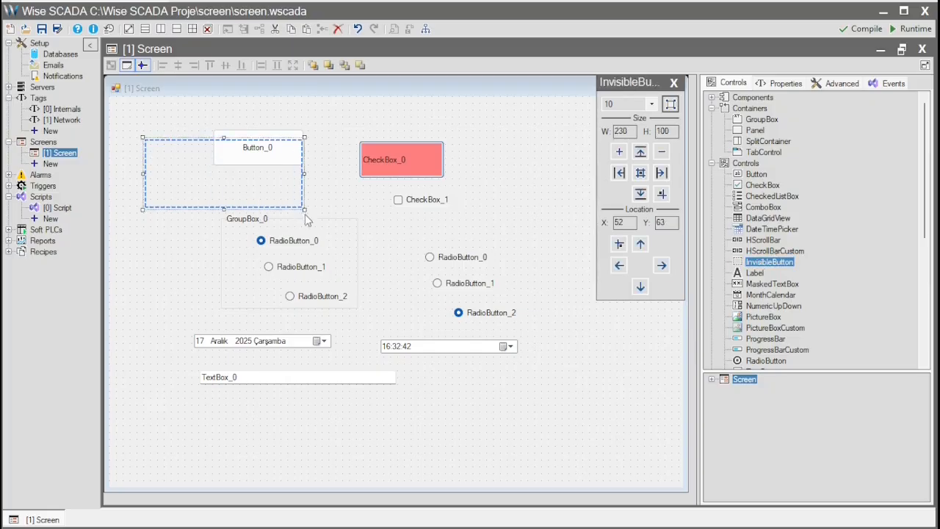
drag(203, 186, 195, 212)
drag(299, 199, 571, 200)
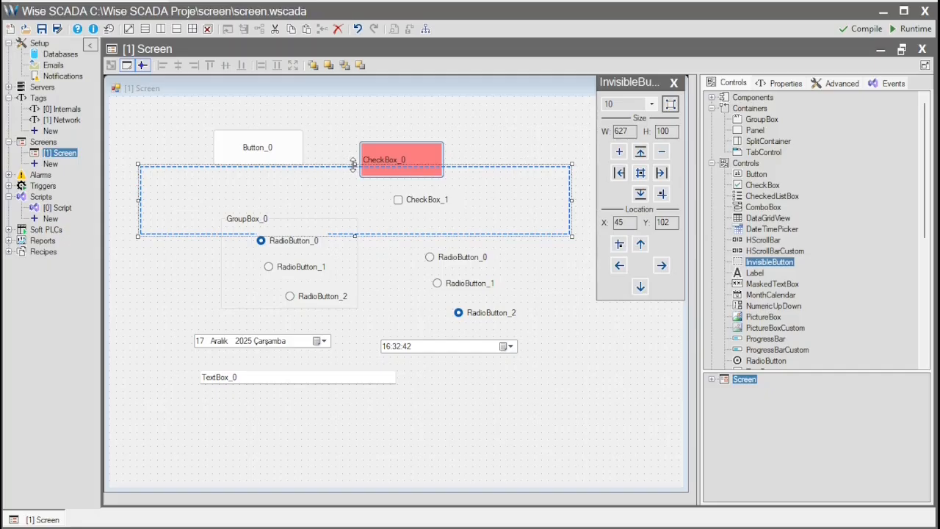
drag(350, 163, 355, 99)
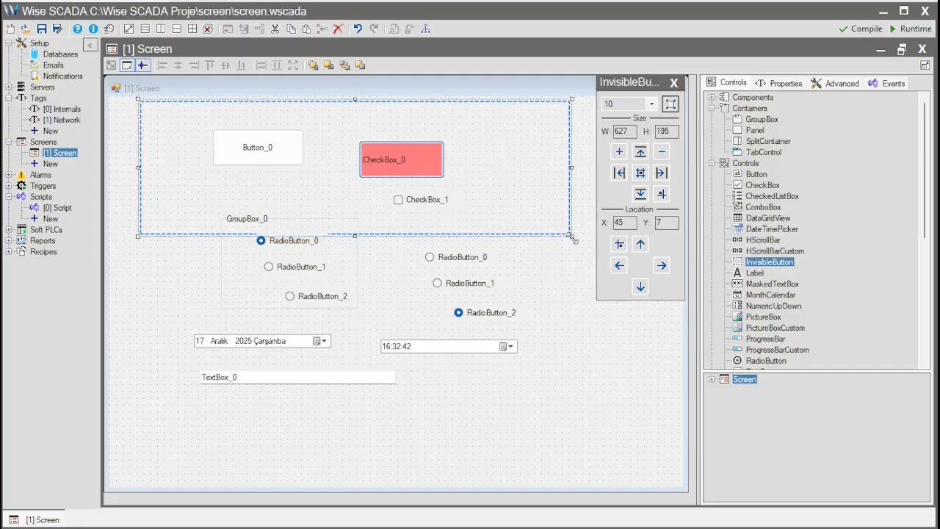
- Bind the InvisibleButton's value to the _Tag tag
click(798, 85)
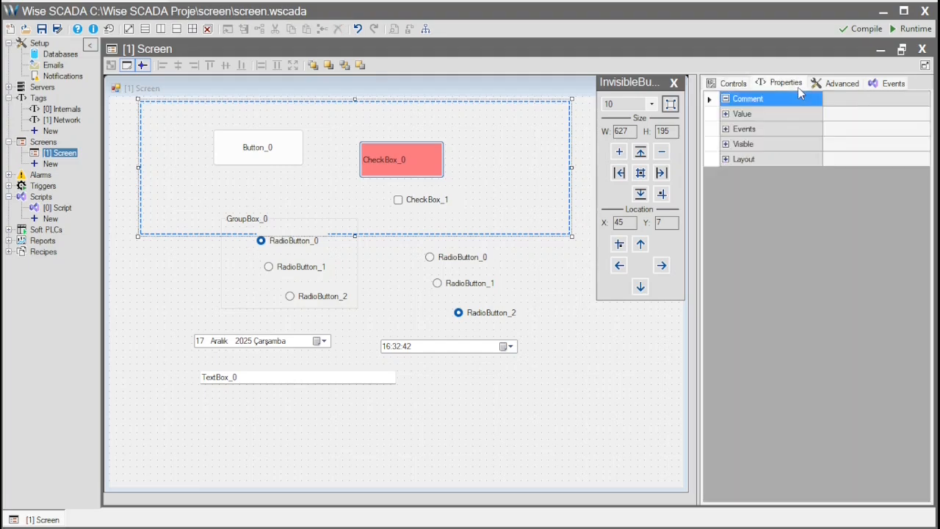
click(731, 114)
click(842, 134)
click(841, 133)
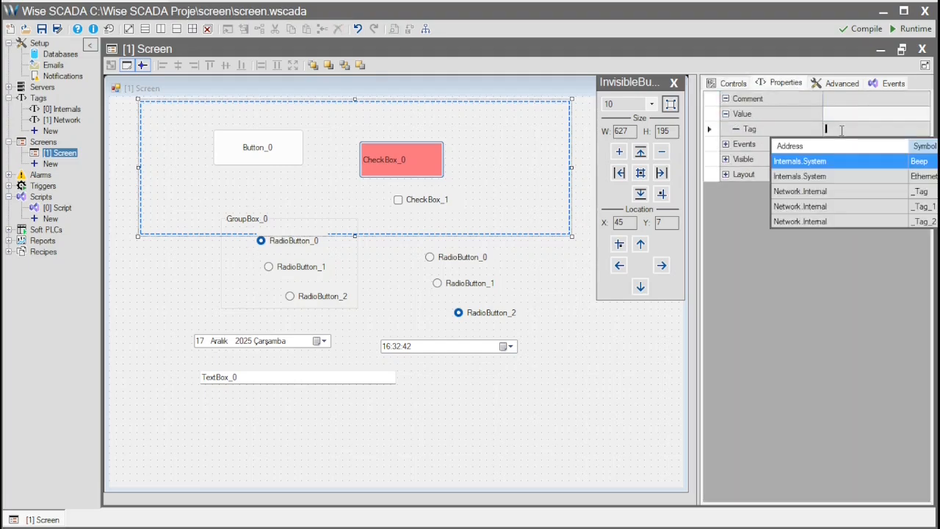
click(890, 193)
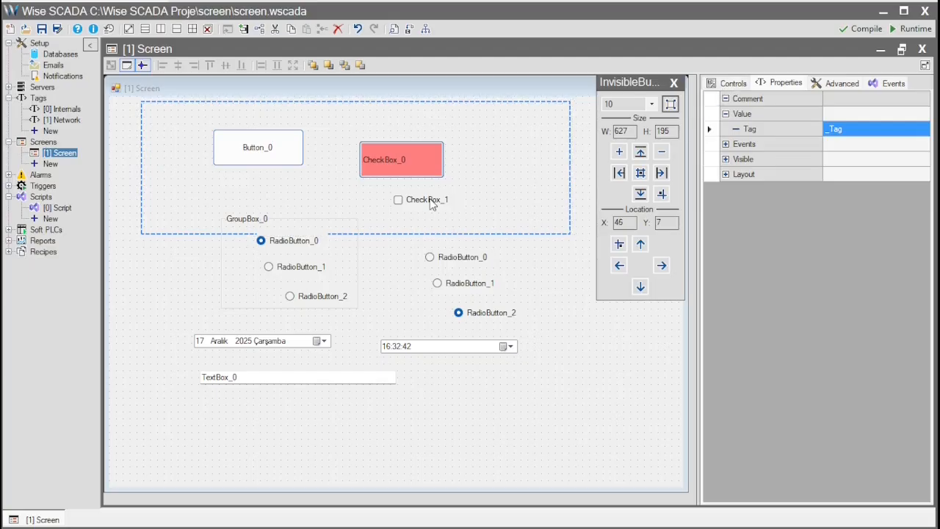
- Move the InvisibleButton down over the radio buttons and date pickers, and place CheckBox_1 at about X 580, Y 48
drag(419, 197, 390, 332)
drag(436, 203, 541, 137)
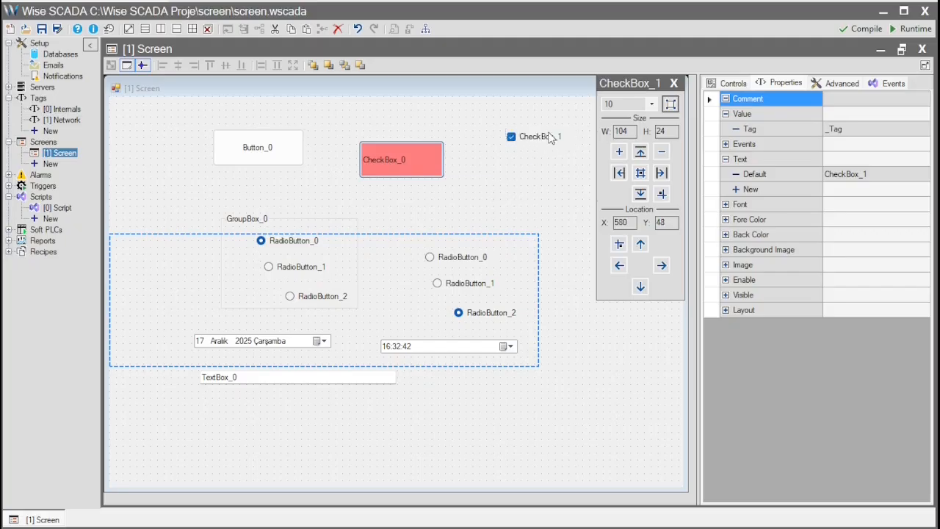
click(509, 217)
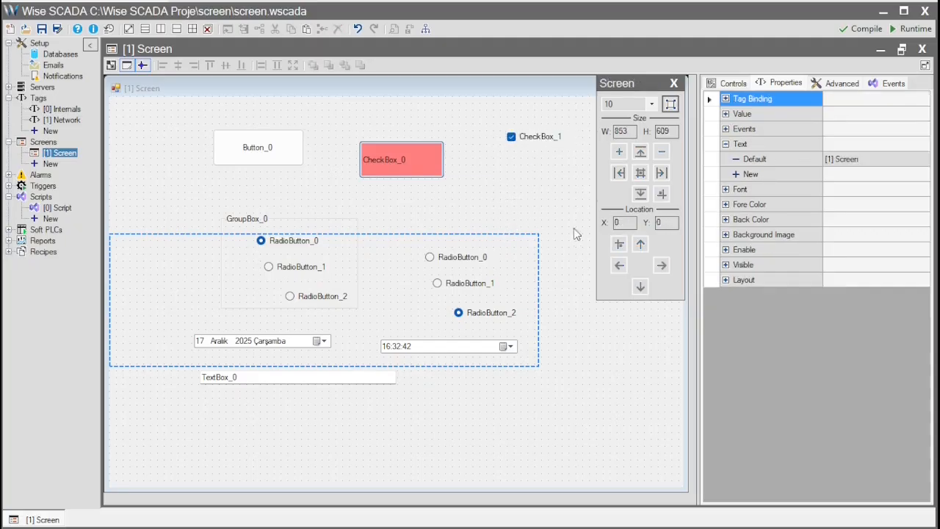
- Save and run the project to test the InvisibleButton, and close the runtime window
click(905, 30)
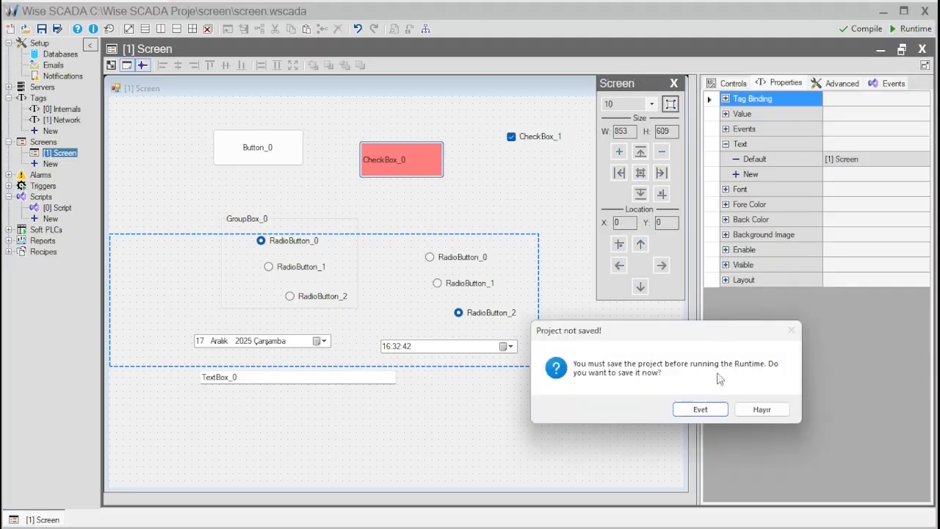
click(711, 408)
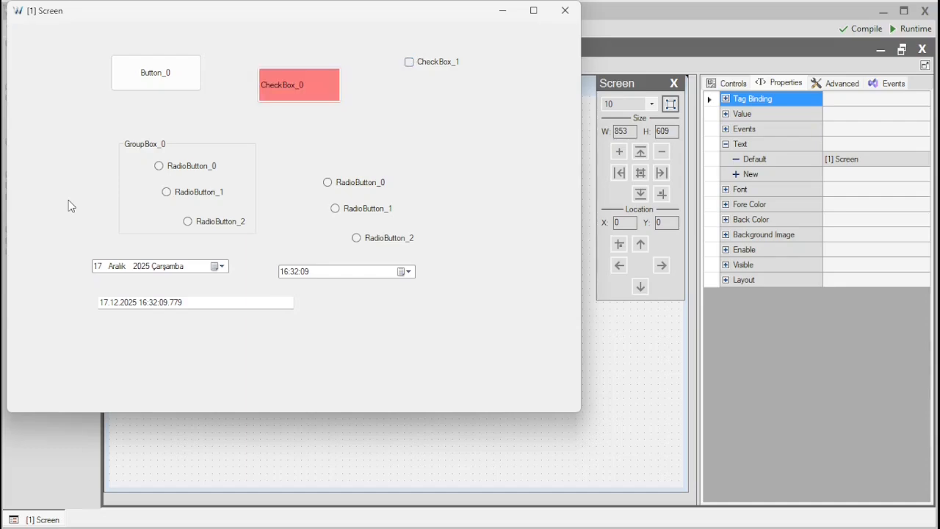
click(565, 10)
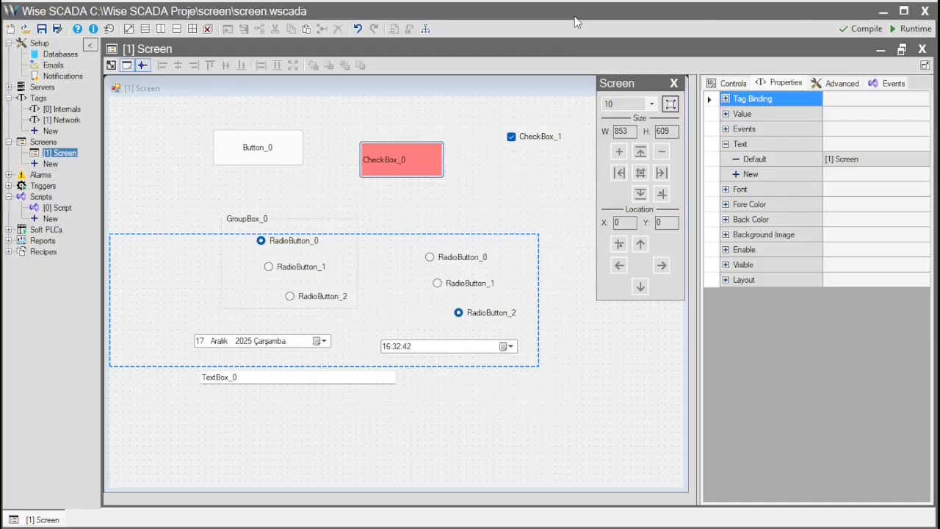
- Delete all controls below Button_0 and the CheckBoxes, and add a MonthCalendar at about X 133, Y 201
drag(603, 434, 75, 192)
key(Delete)
click(733, 83)
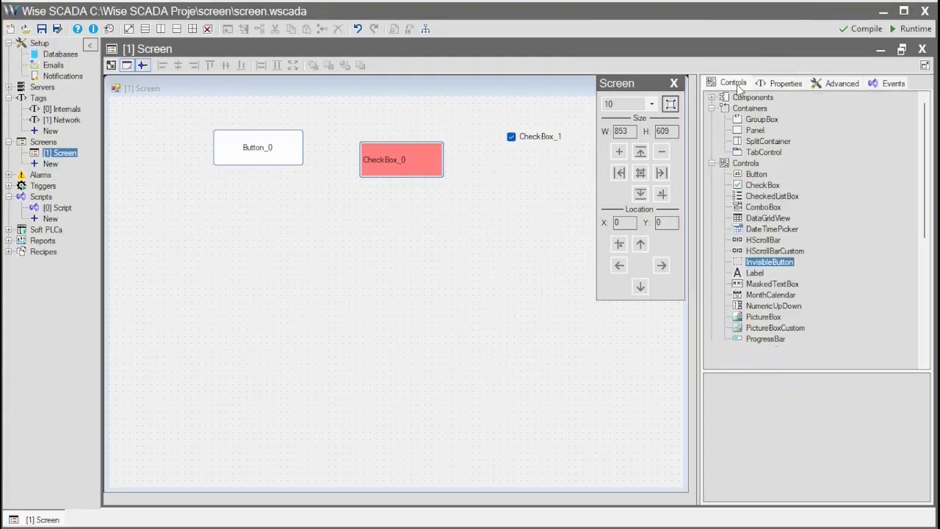
drag(770, 294, 200, 234)
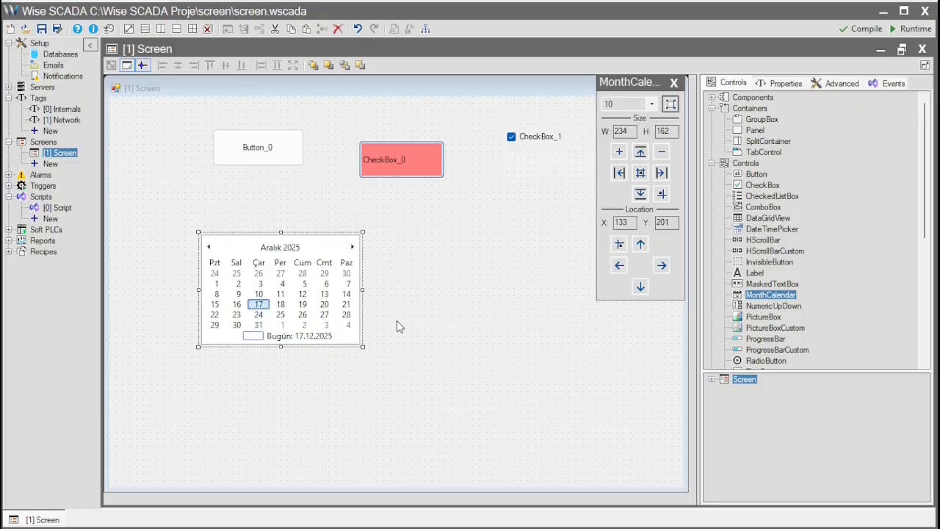
- Set the MonthCalendar's CalendarDimensions property to 1; 2 to stack two months
click(842, 84)
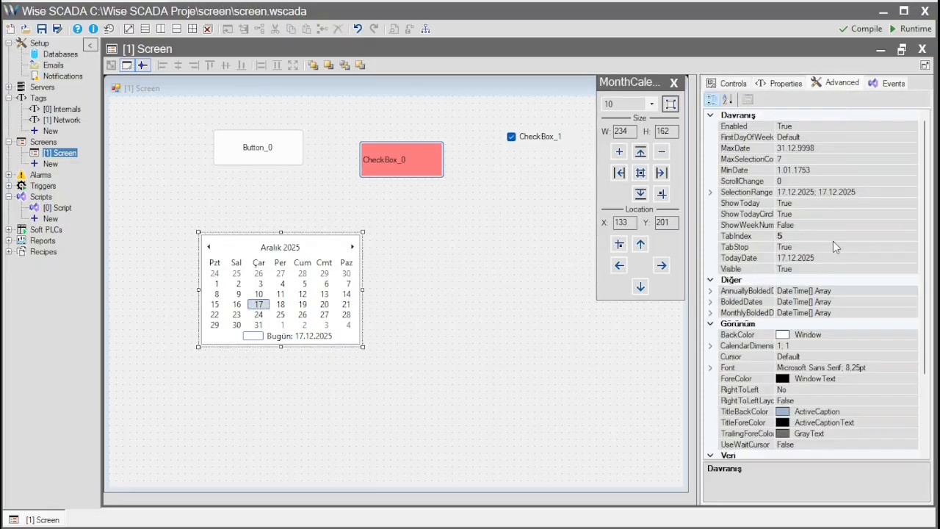
click(825, 344)
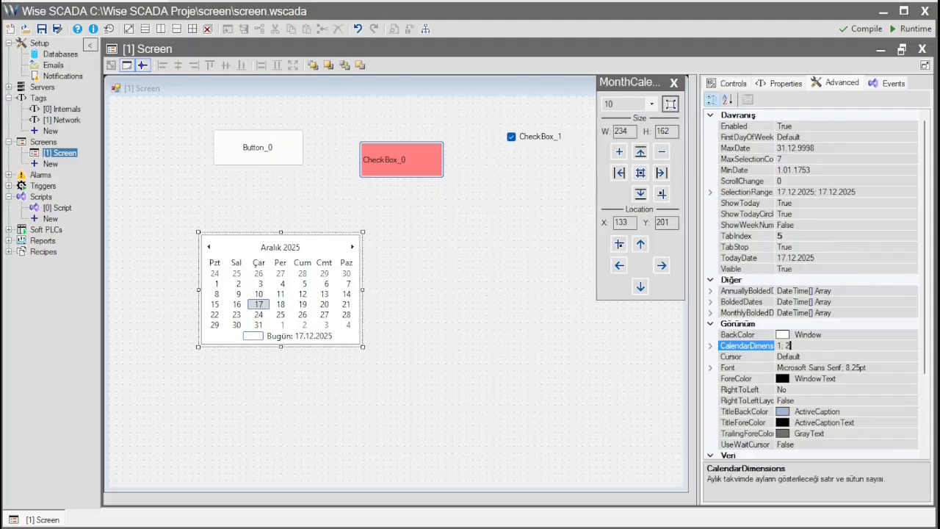
key(Return)
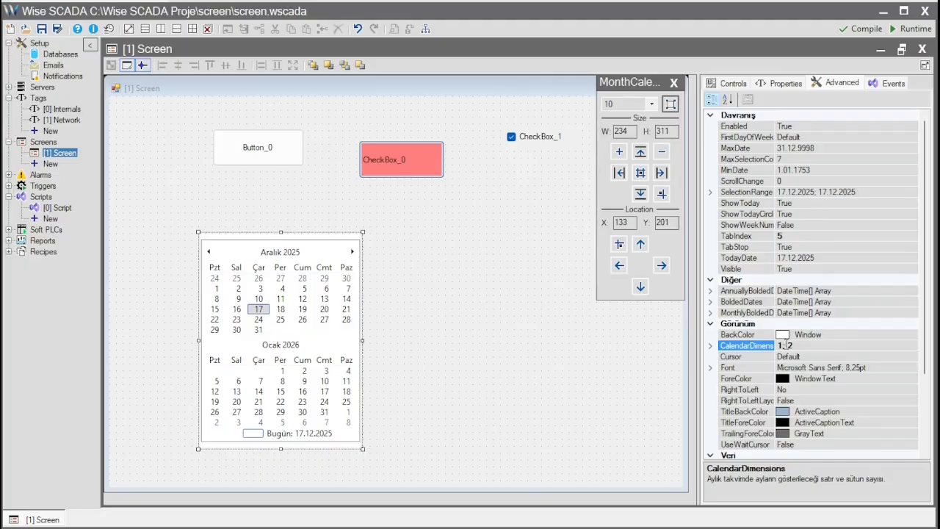
- Set the MonthCalendar's CalendarDimensions property to 2; 1 to place two months side by side
text(2)
key(End)
text(1)
key(Return)
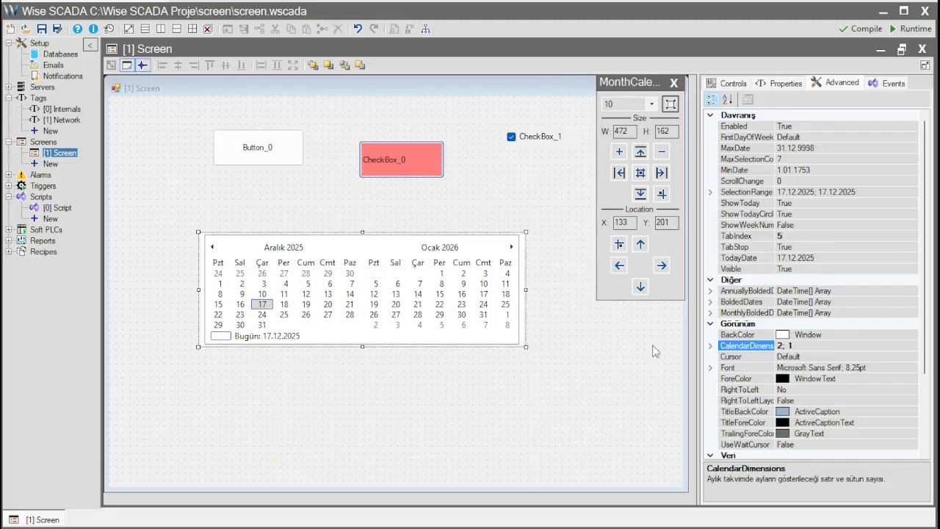
- Expand the MonthCalendar's Value properties, add a second internal DATETIME tag to the Network tag table, and close the table
click(785, 84)
double_click(734, 116)
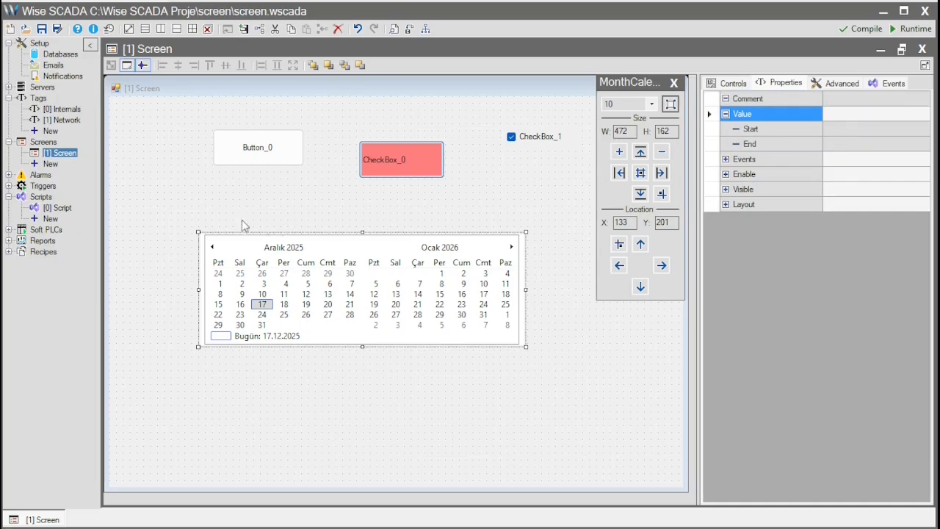
click(182, 199)
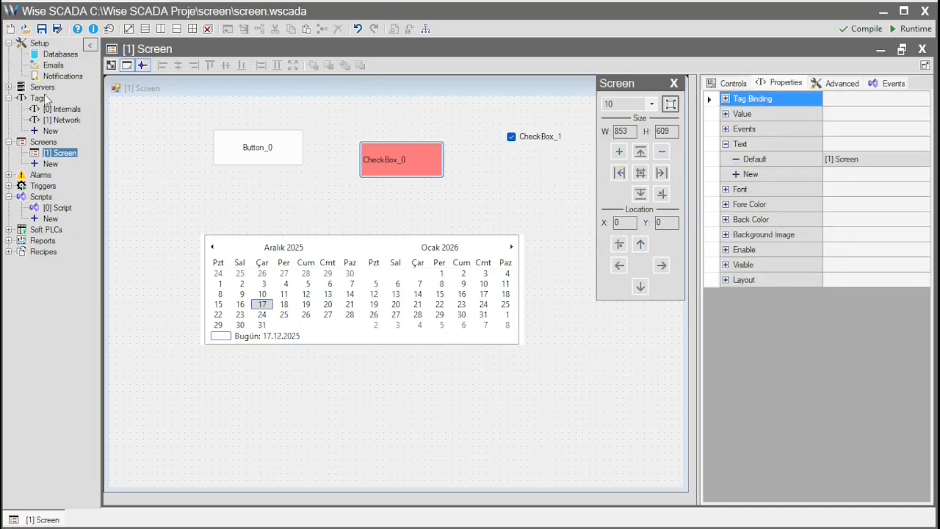
double_click(65, 120)
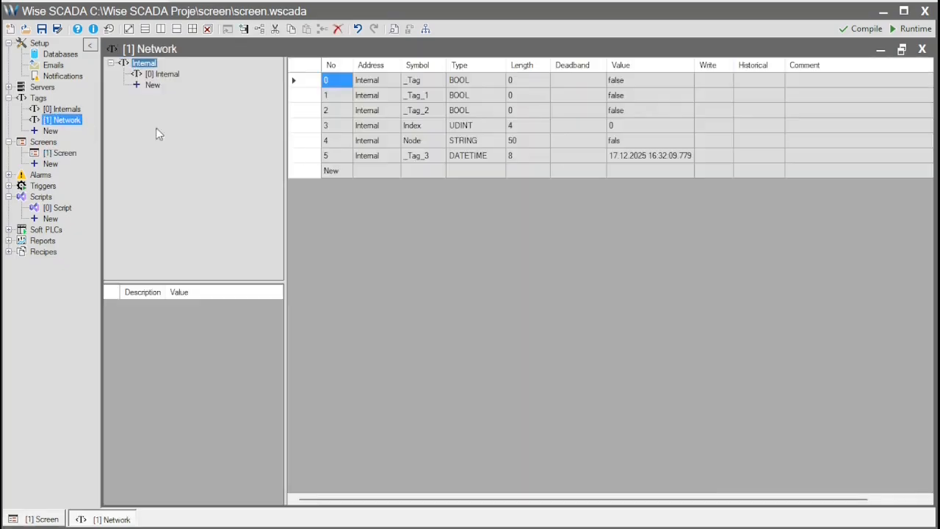
click(476, 169)
click(424, 174)
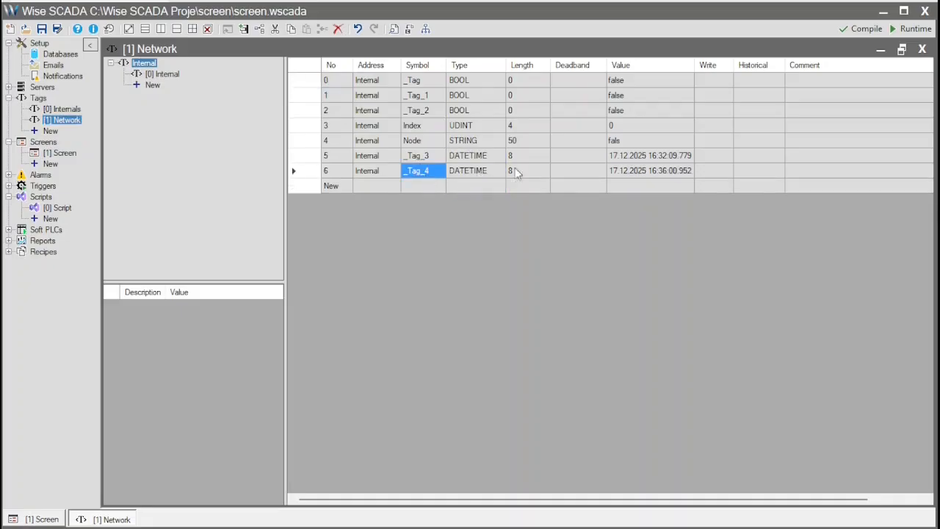
click(922, 48)
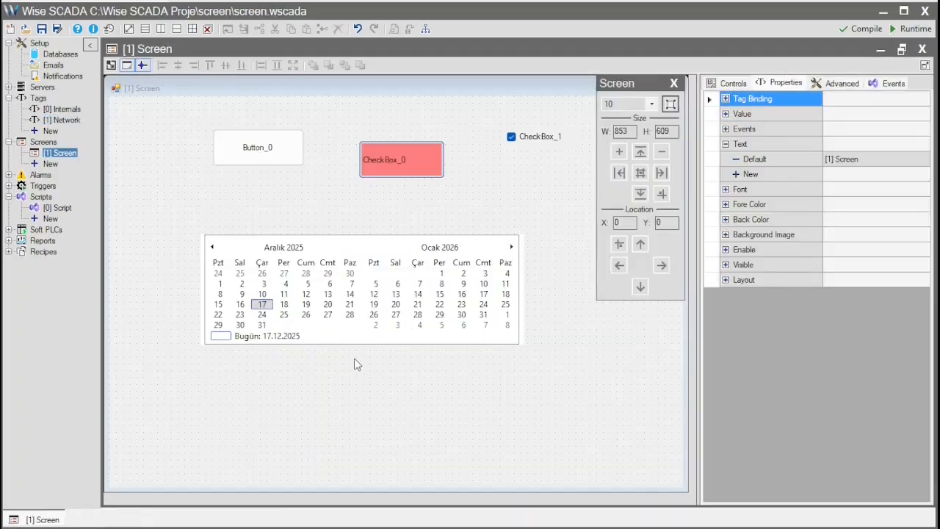
- Add two TextBoxes below the MonthCalendar, one about 185 wide at X 184, Y 407, the other about 266 wide at X 379, Y 417
click(730, 84)
scroll(775, 286, down, 3)
scroll(775, 302, down, 3)
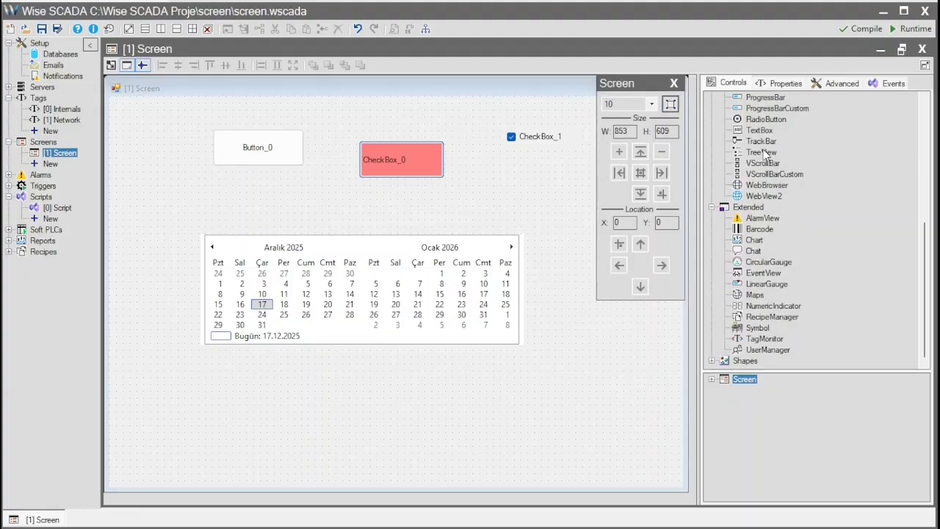
drag(759, 131, 265, 382)
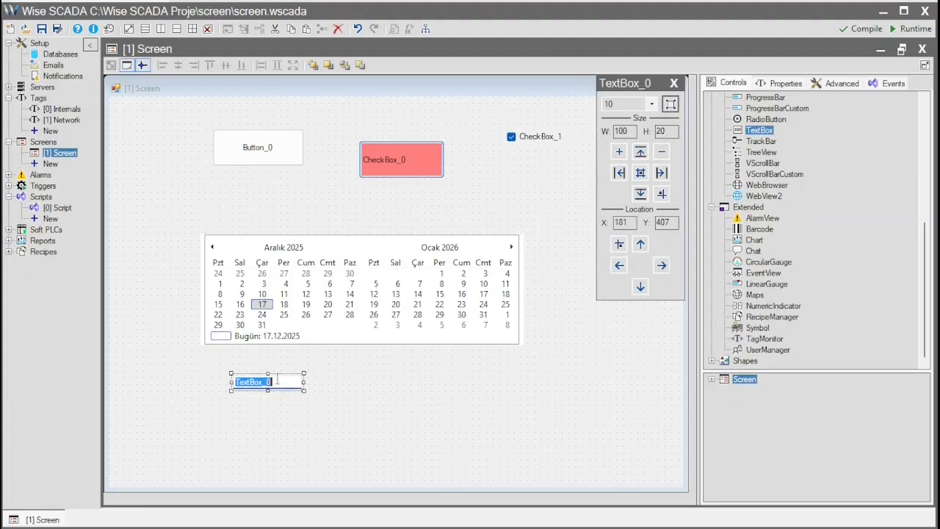
drag(760, 129, 551, 389)
click(303, 384)
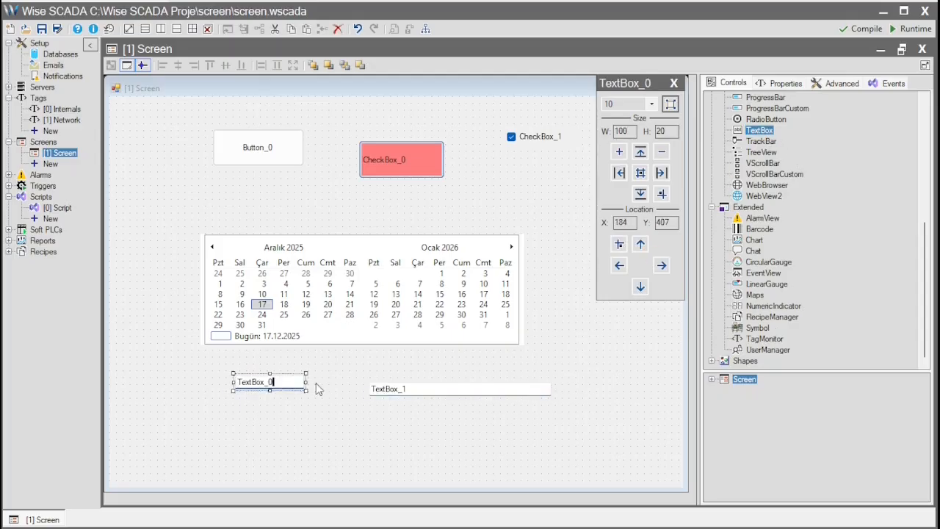
drag(303, 382, 363, 382)
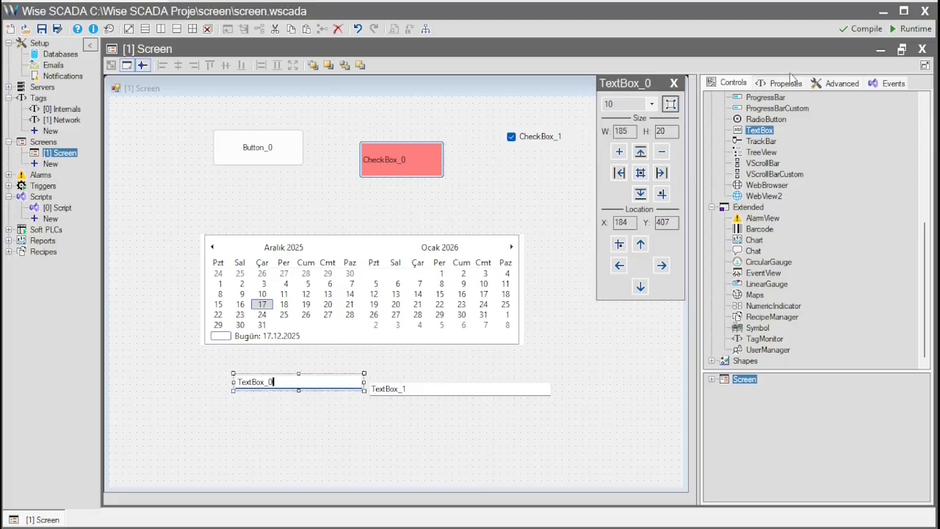
- Bind the value of TextBox_0 to _Tag_3 and the value of TextBox_1 to _Tag_4
click(784, 83)
double_click(758, 116)
double_click(848, 133)
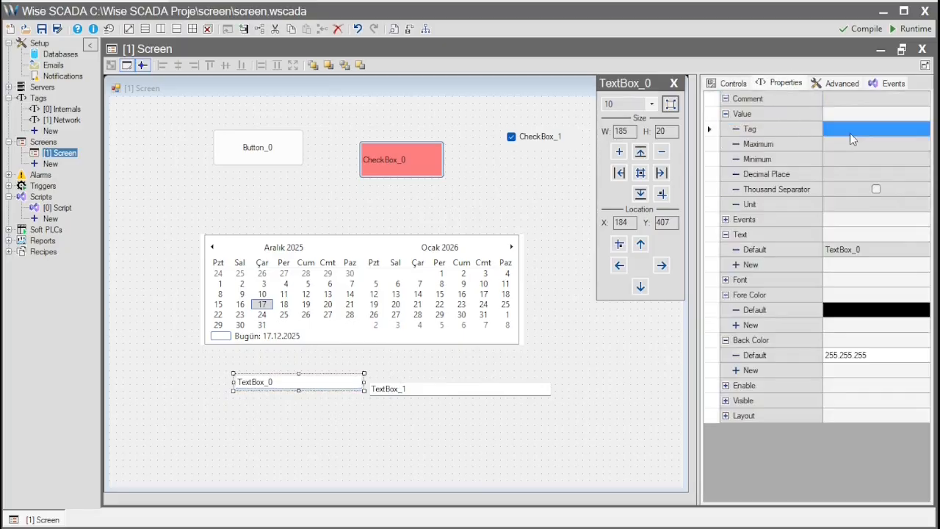
click(918, 342)
click(484, 387)
double_click(808, 116)
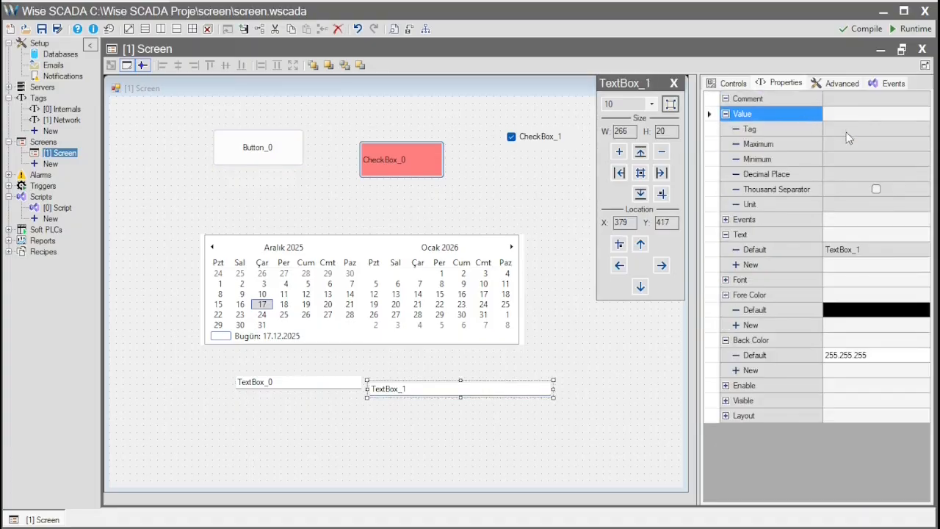
double_click(847, 133)
click(896, 362)
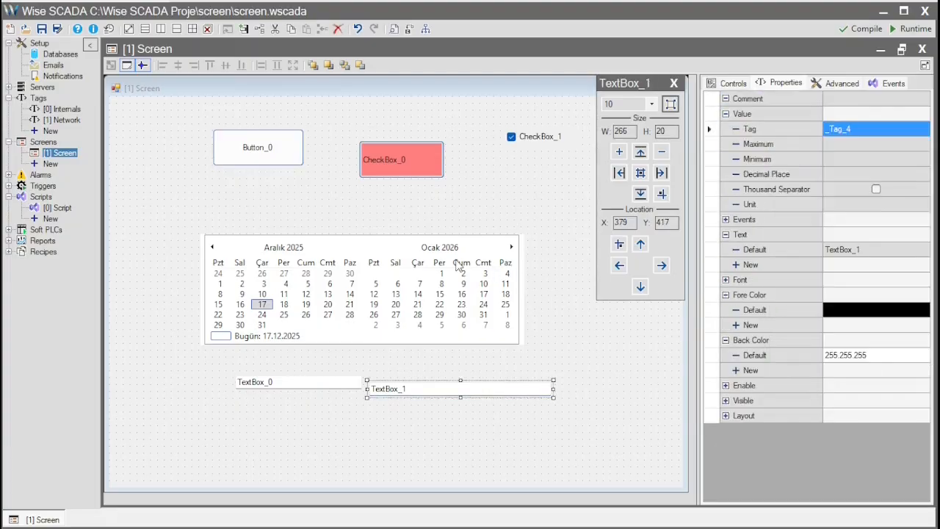
- Bind the MonthCalendar's Start value to _Tag_3 and its End value to _Tag_4
click(458, 266)
double_click(758, 116)
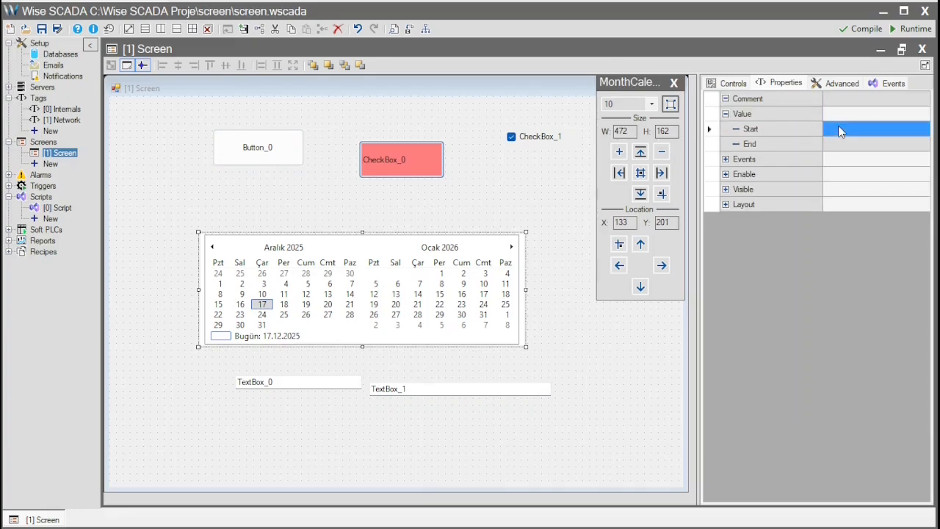
double_click(840, 130)
click(866, 192)
double_click(850, 146)
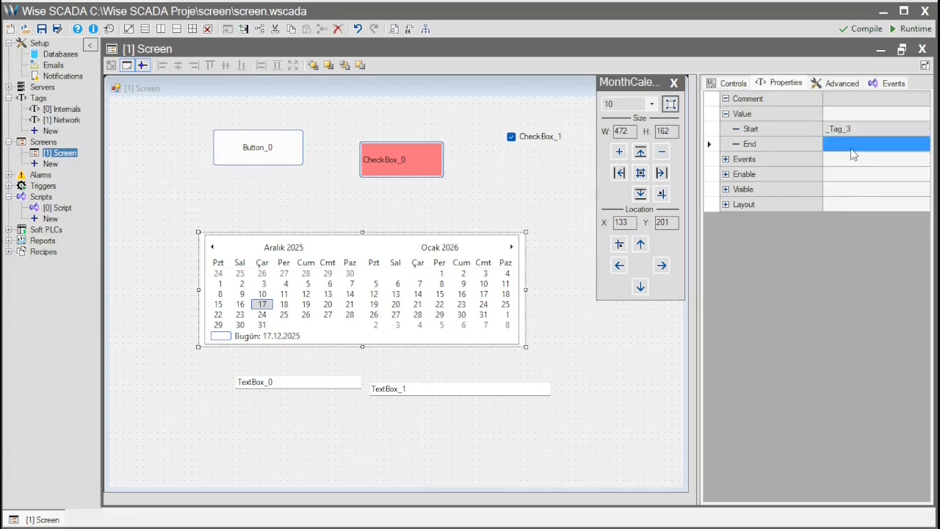
click(841, 222)
- Save and run the project, and select several date ranges in the calendar to test the two TextBoxes
click(910, 29)
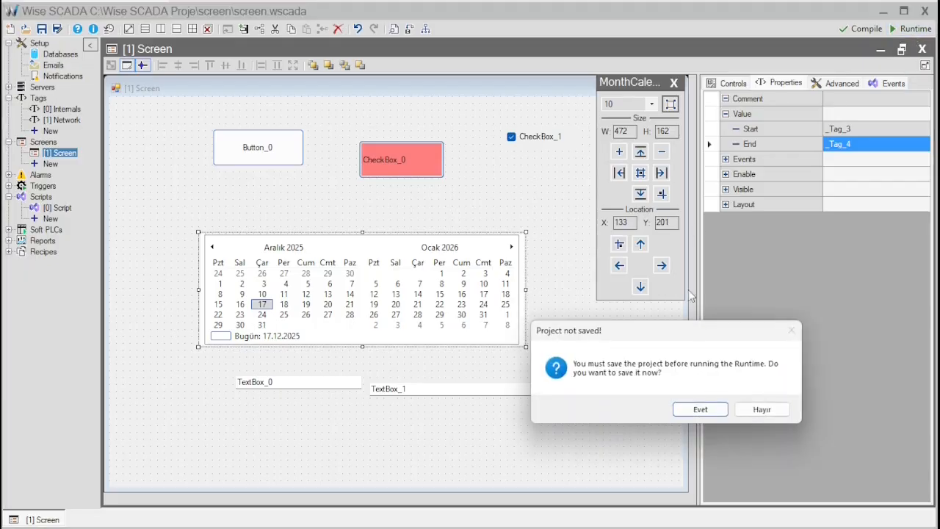
click(700, 409)
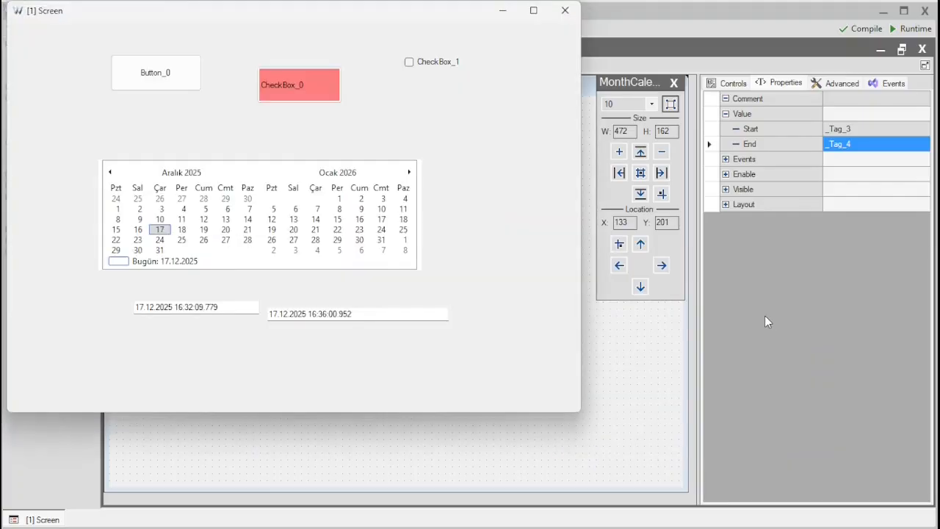
click(184, 221)
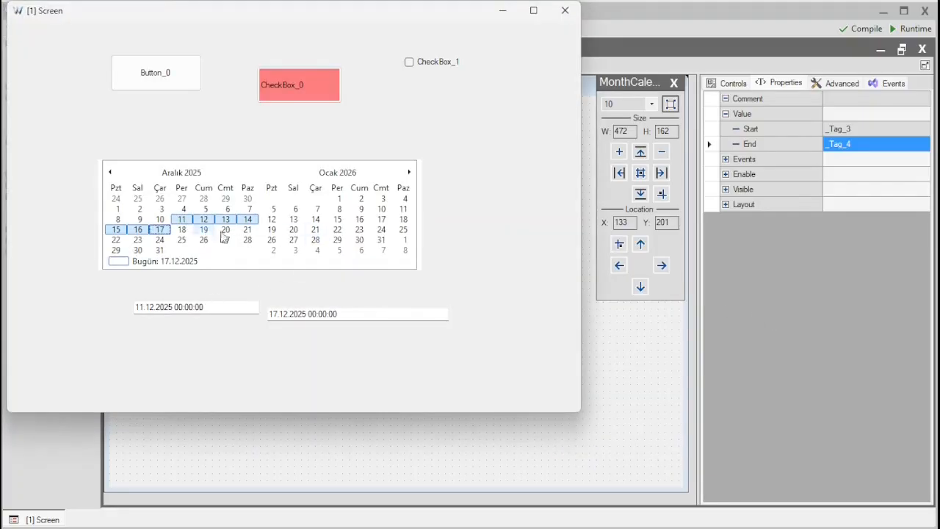
click(316, 221)
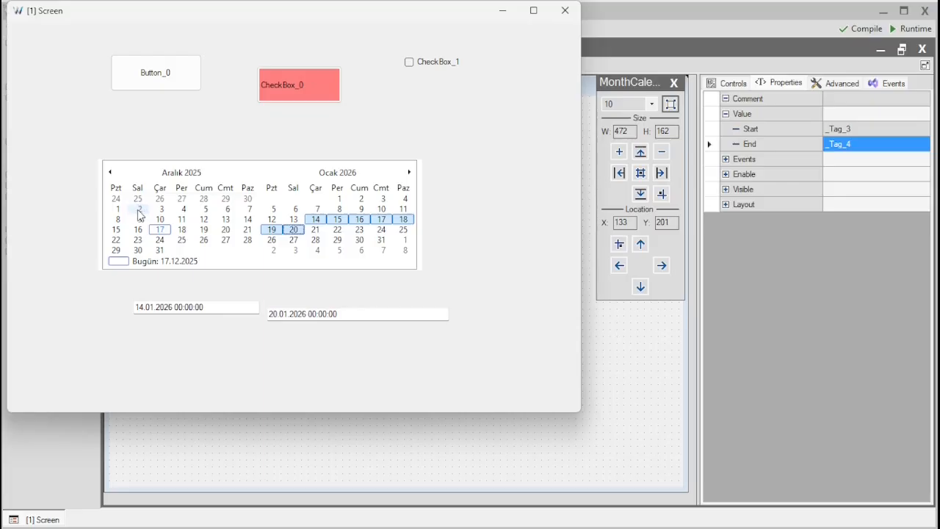
drag(138, 211, 224, 243)
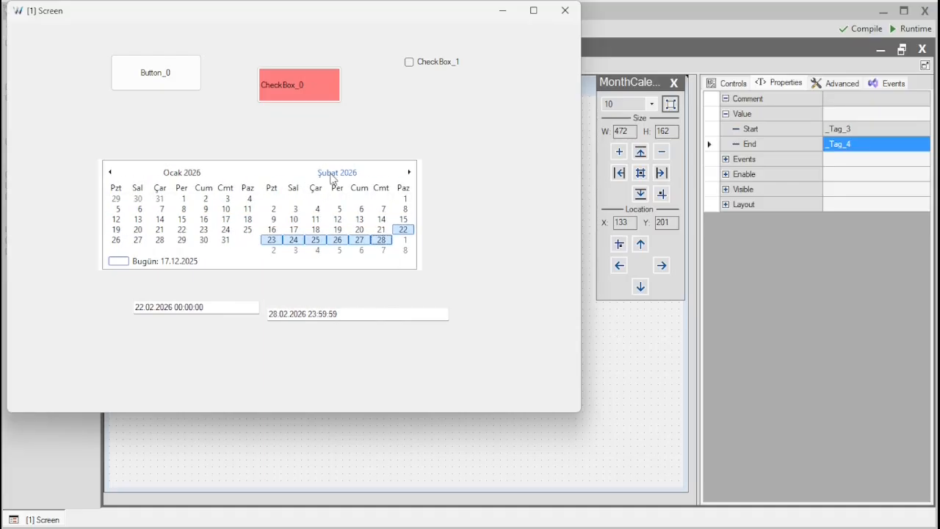
- Switch the running calendar out to its year and decade views, and close the runtime window
click(199, 176)
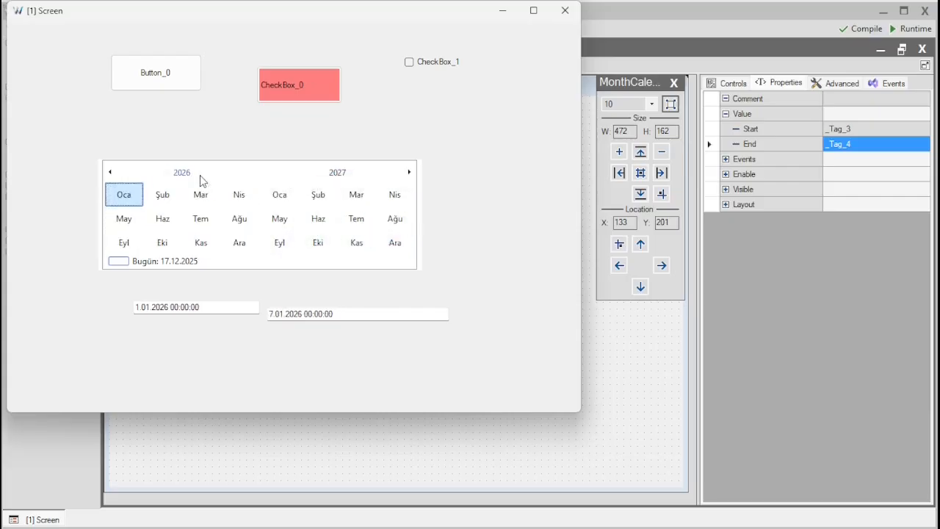
click(189, 179)
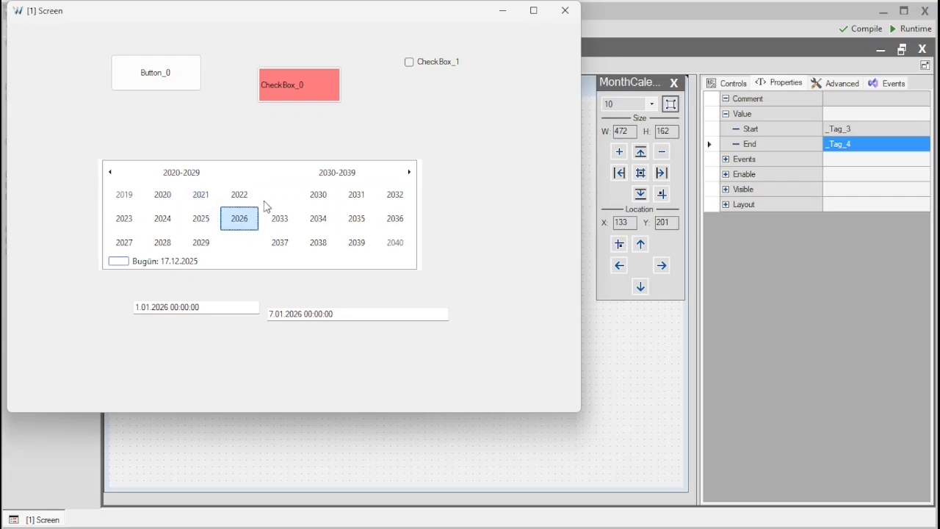
click(565, 10)
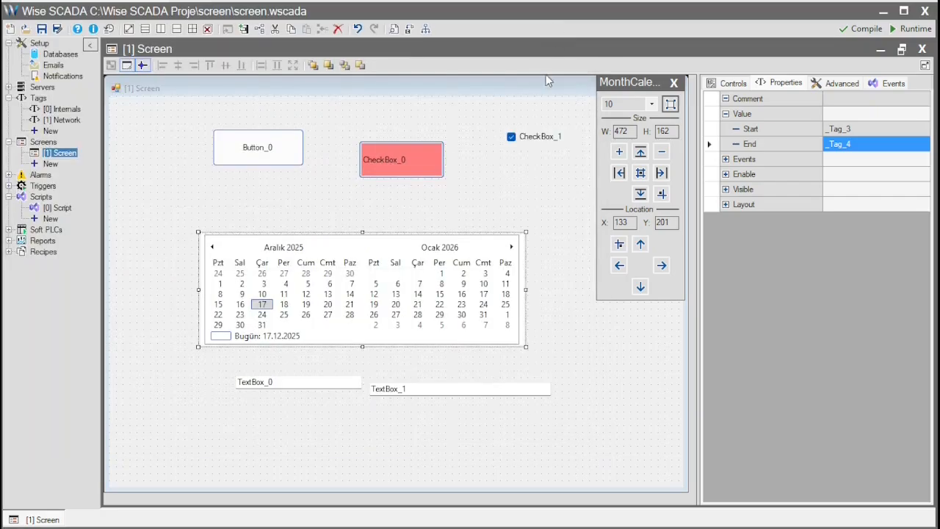
- Set the MonthCalendar's MaxSelectionCount property to 365
click(476, 252)
click(844, 85)
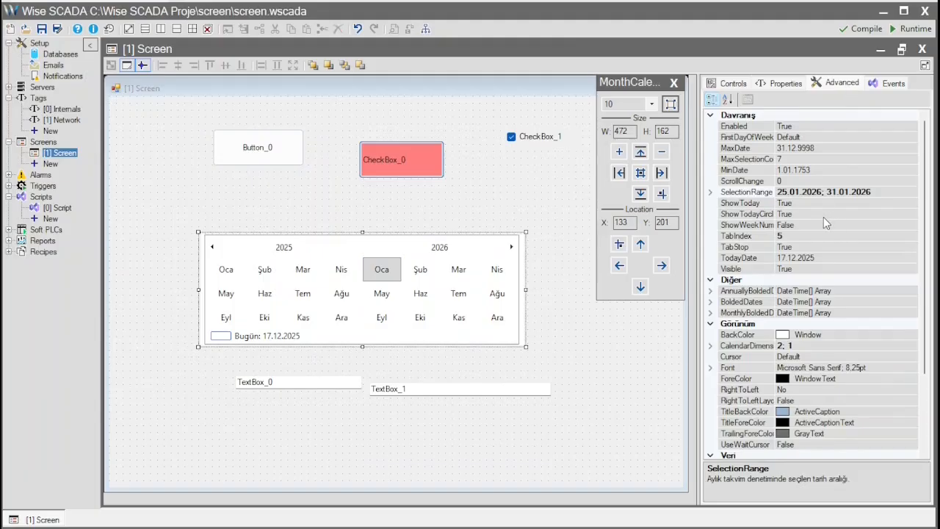
click(764, 160)
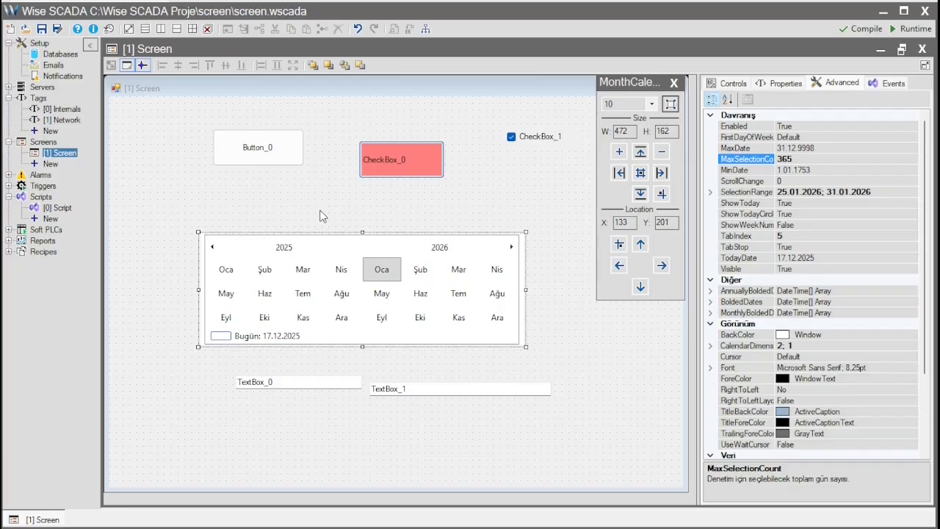
- Delete all controls from the screen and add a WebView2 about 785 by 522 at X 29, Y 25
drag(136, 473, 643, 101)
key(Delete)
click(733, 83)
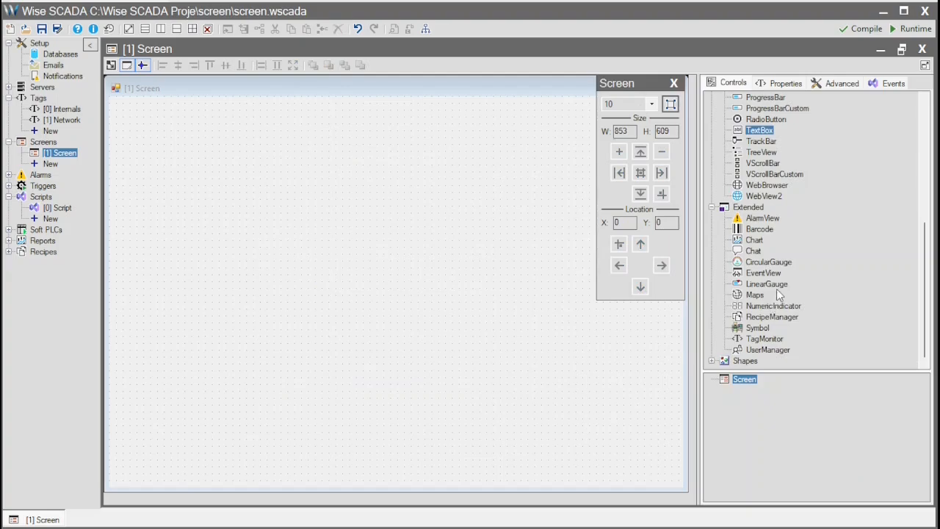
click(767, 197)
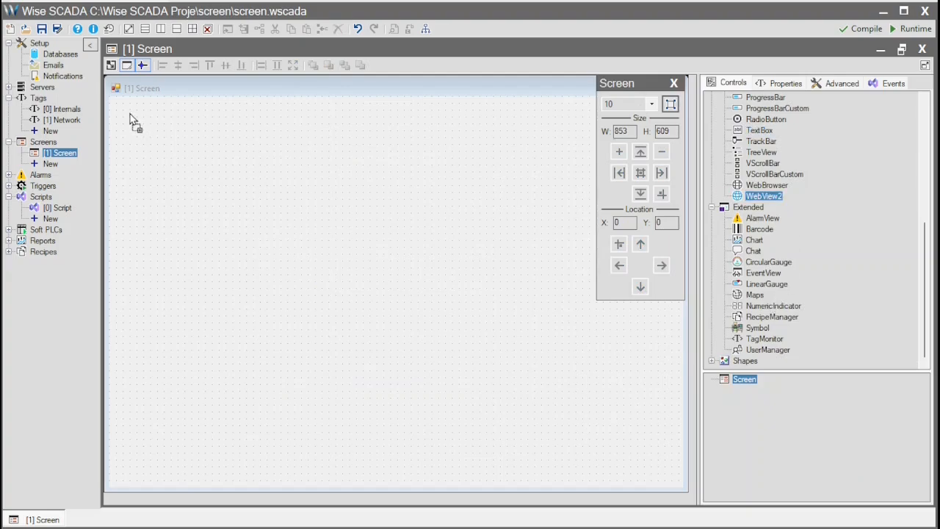
mouse_move(128, 113)
mouse_down()
mouse_move(199, 182)
mouse_move(621, 413)
mouse_move(680, 457)
mouse_move(669, 473)
mouse_up()
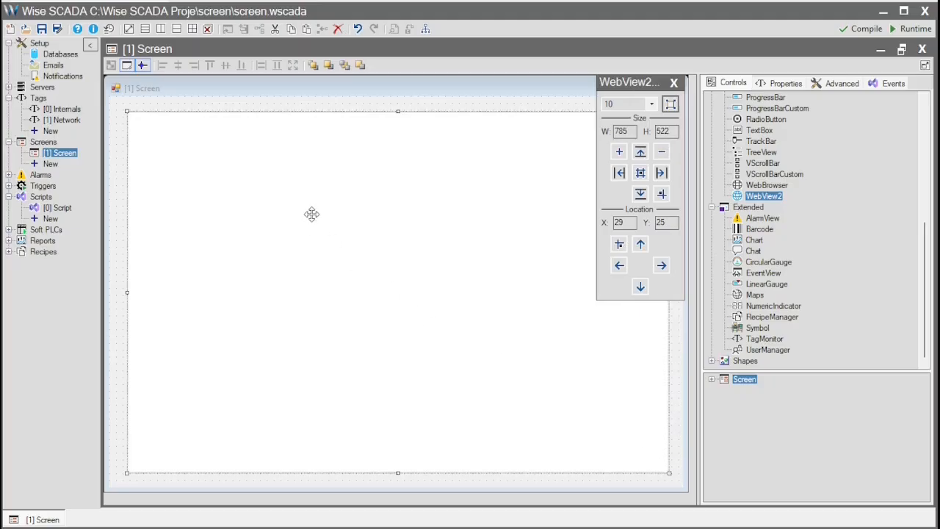
click(838, 83)
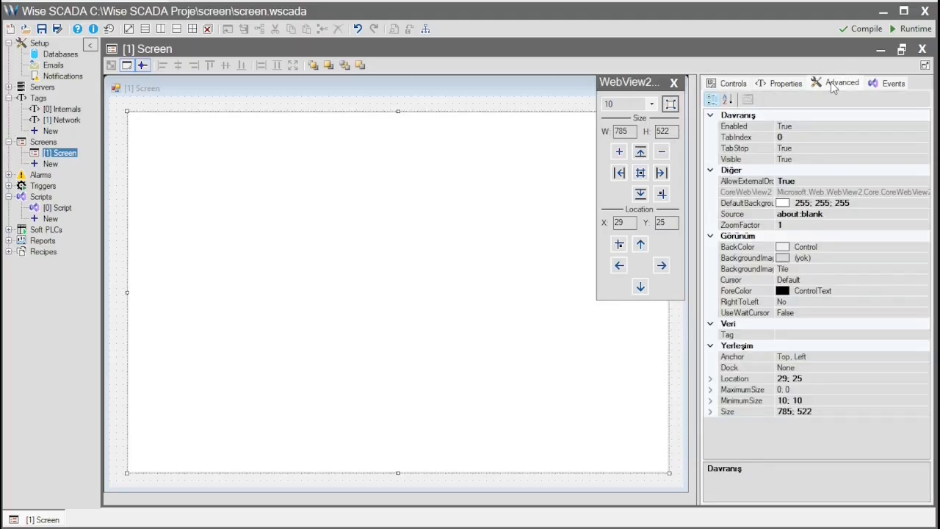
click(758, 217)
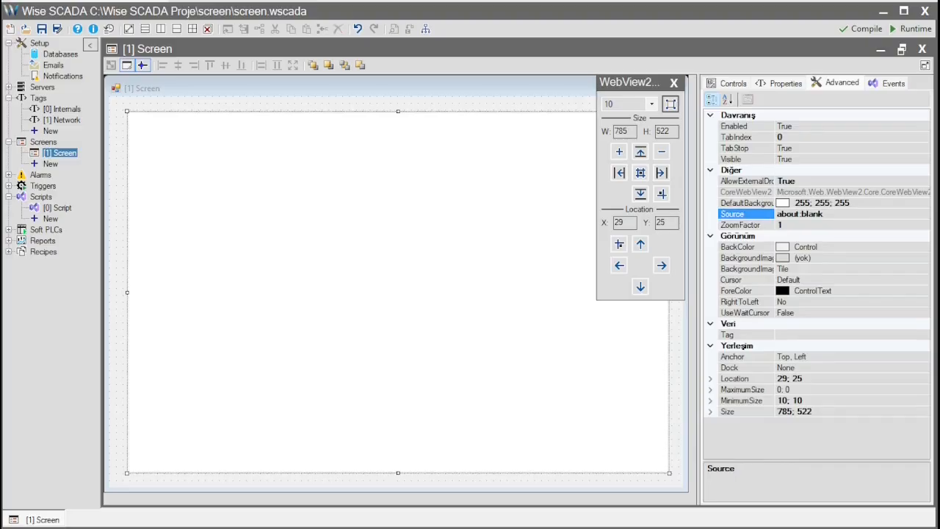
key(alt+Tab)
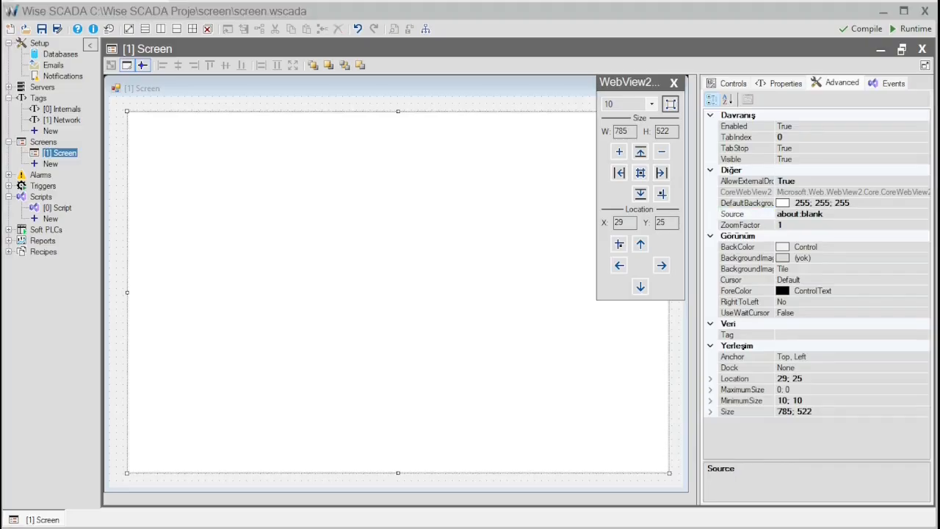
click(844, 213)
text(https://www.fultek.com.tr/en/)
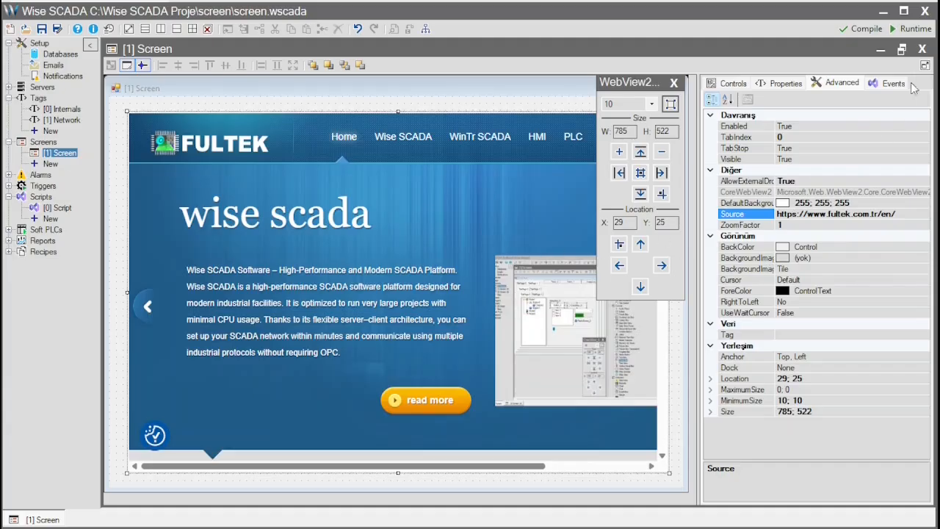
- Save and run the project, test the WebView2 by opening and scrolling the Wise SCADA page, and close the runtime window
click(914, 28)
click(723, 406)
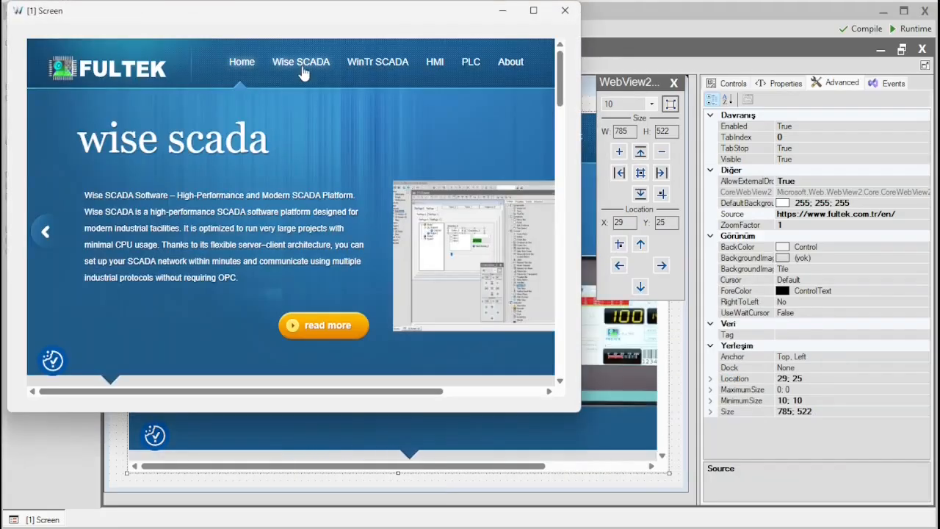
click(301, 62)
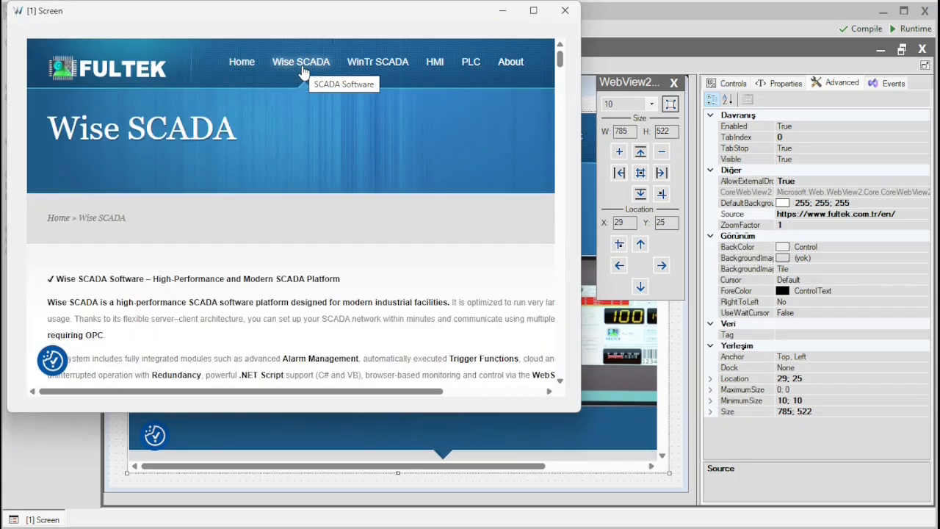
scroll(330, 268, down, 15)
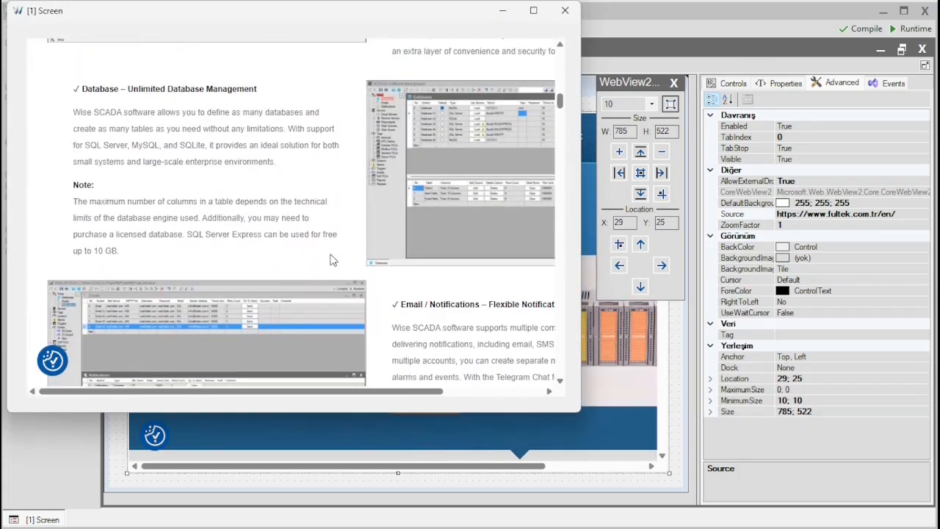
scroll(333, 259, up, 15)
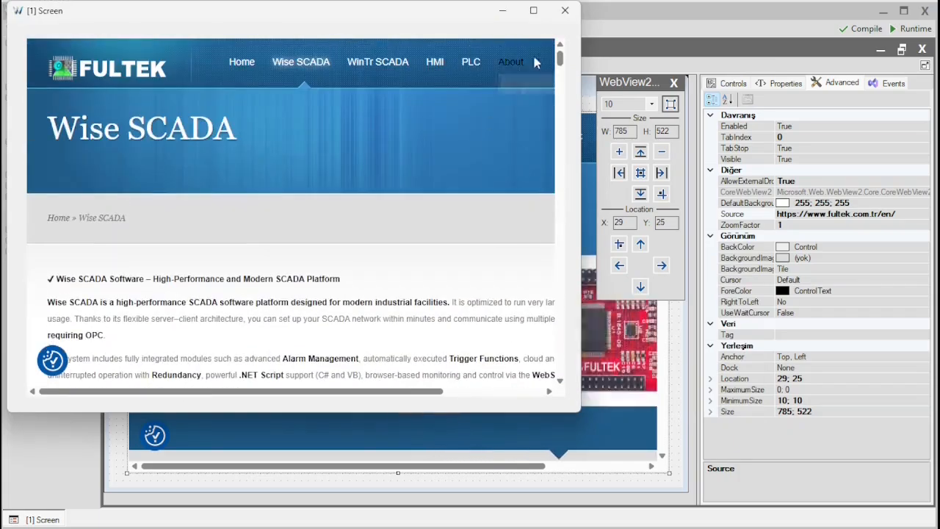
click(564, 10)
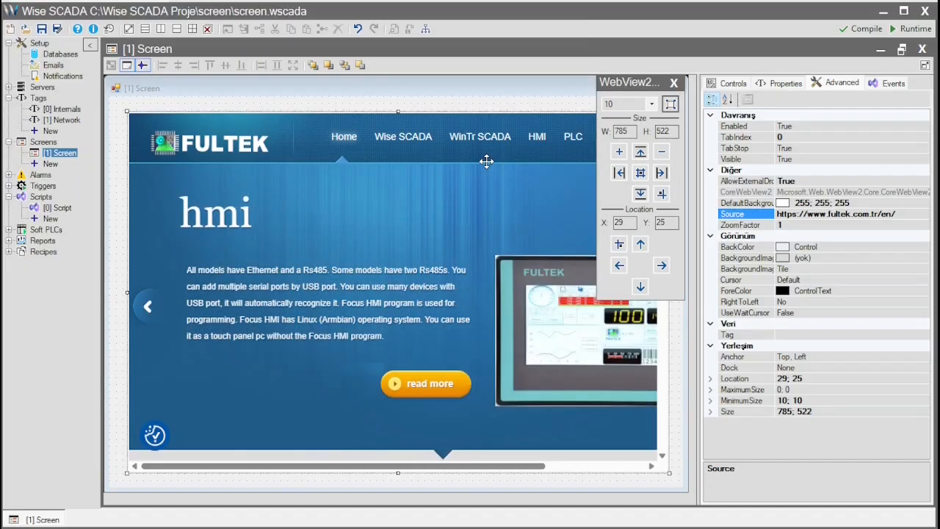
click(421, 207)
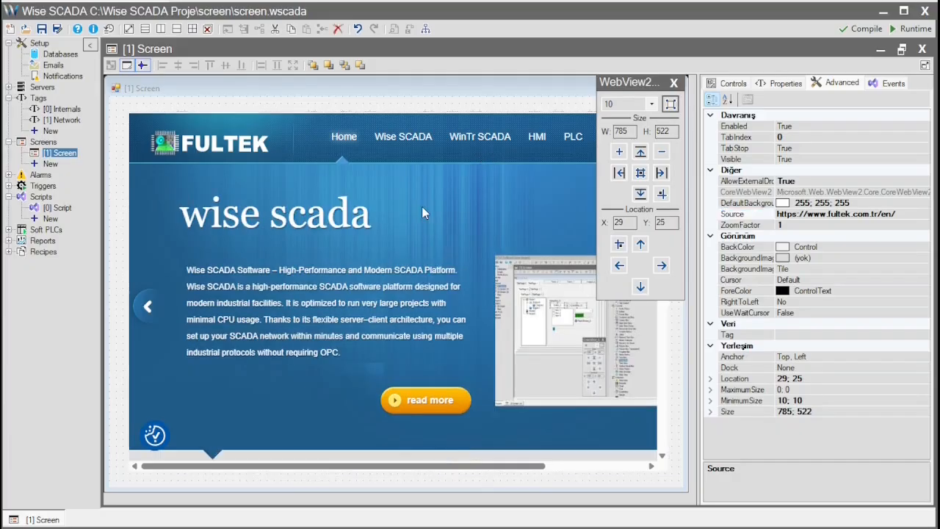